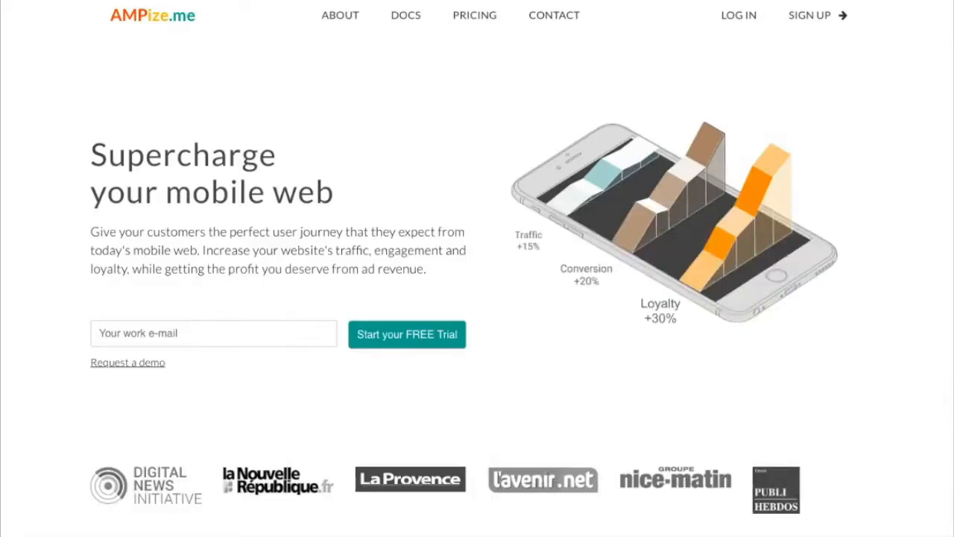
Step: Log in and add The Guardian REST API from the sample data sources
left_click(740, 16)
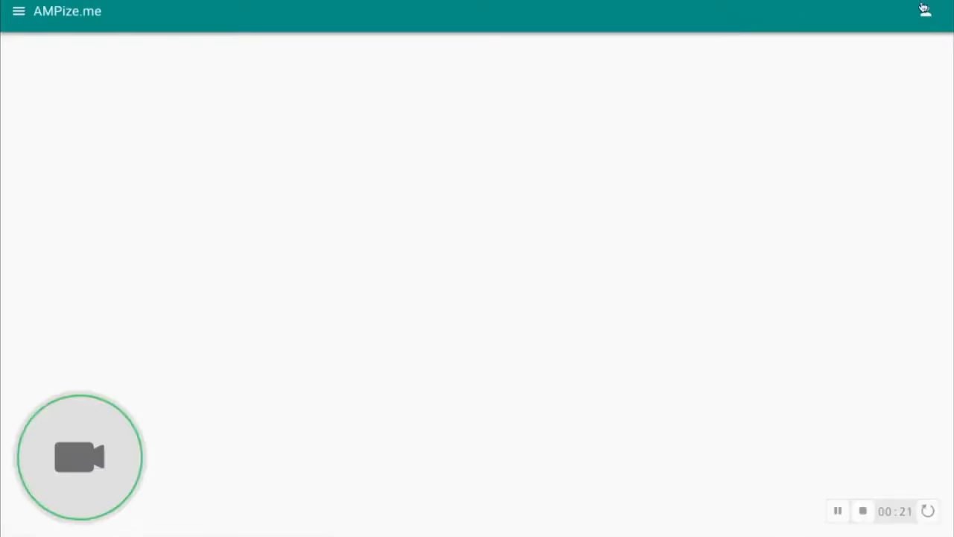
left_click(17, 13)
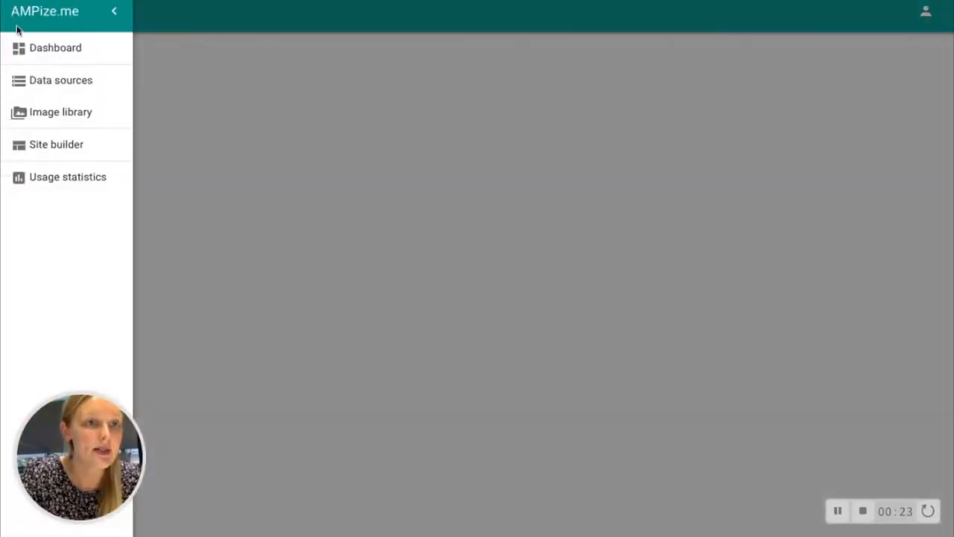
left_click(184, 94)
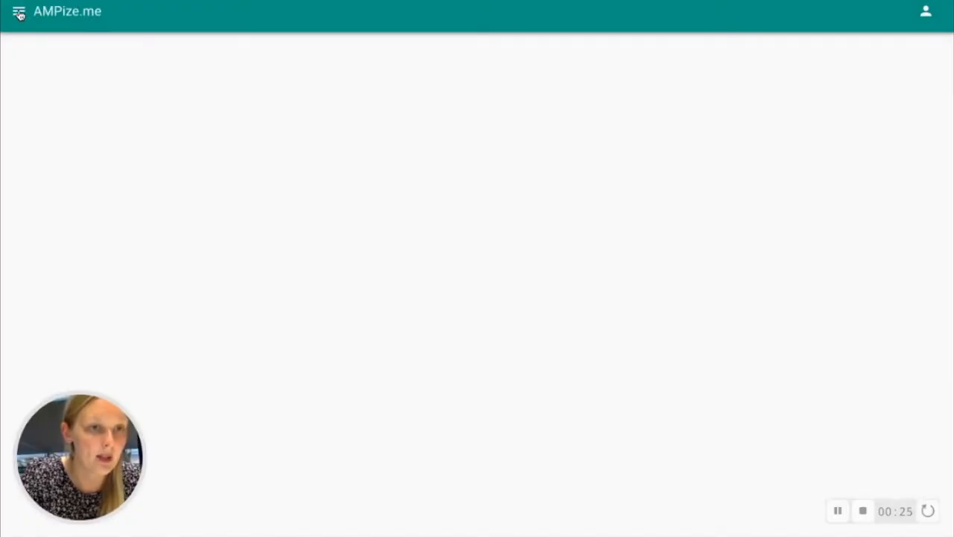
left_click(18, 13)
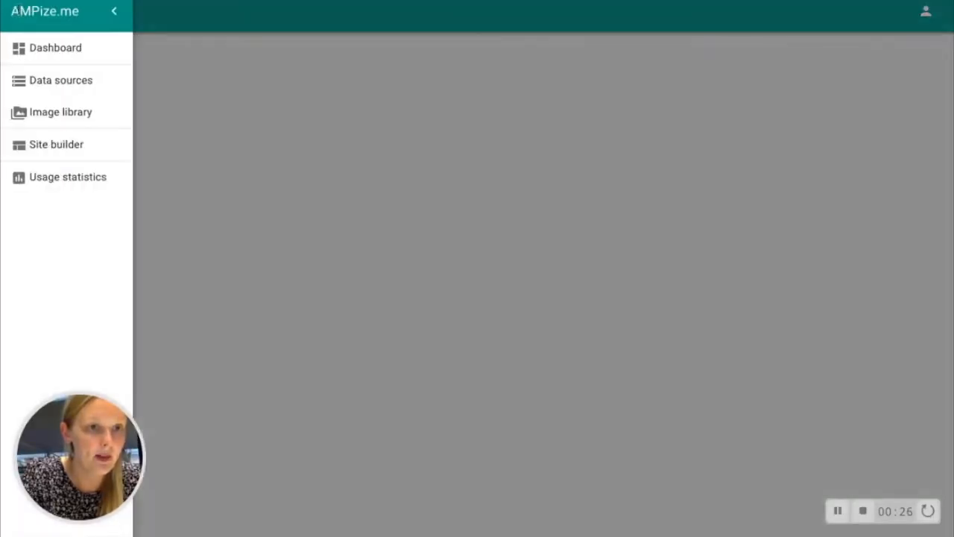
left_click(57, 88)
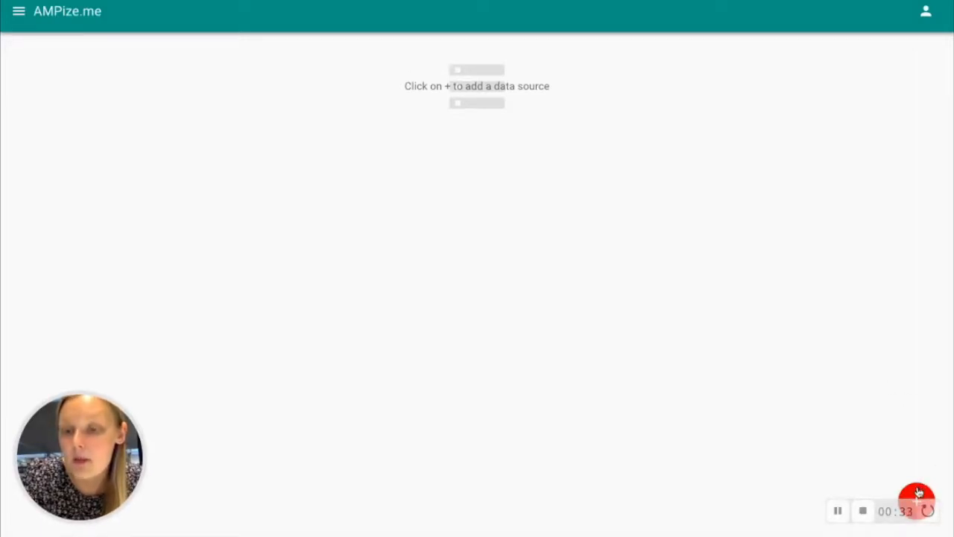
left_click(918, 492)
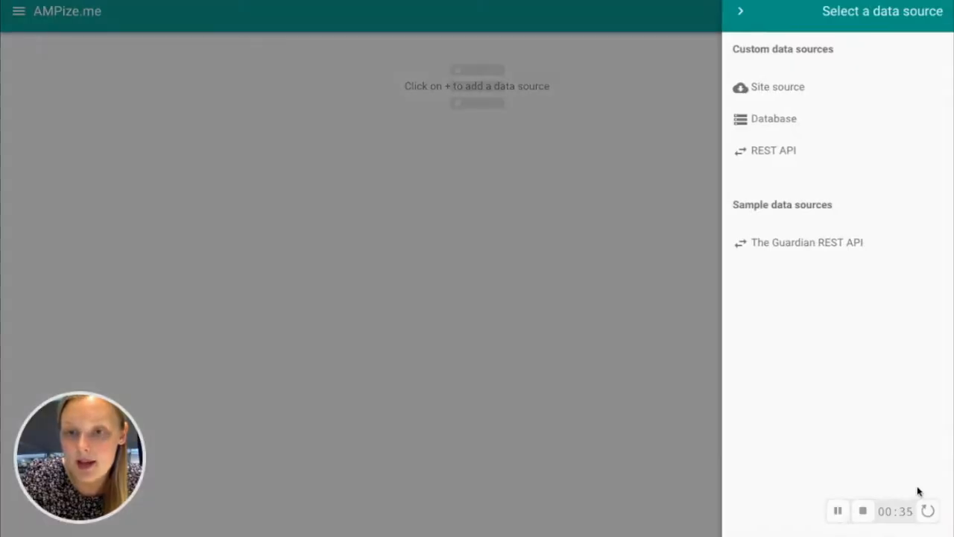
left_click(807, 249)
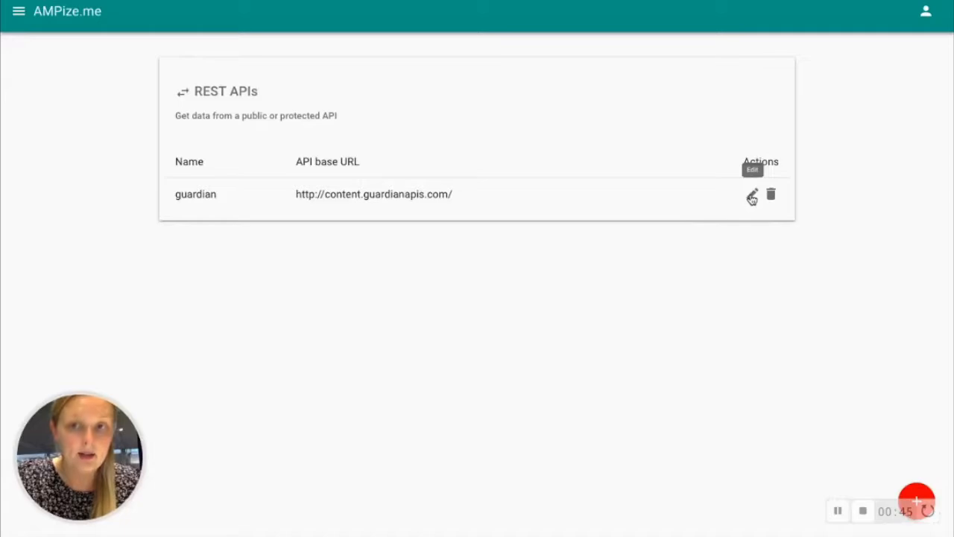
Step: Review the guardian REST API source's base settings, query parameters, HTTP headers and data model without saving
left_click(752, 195)
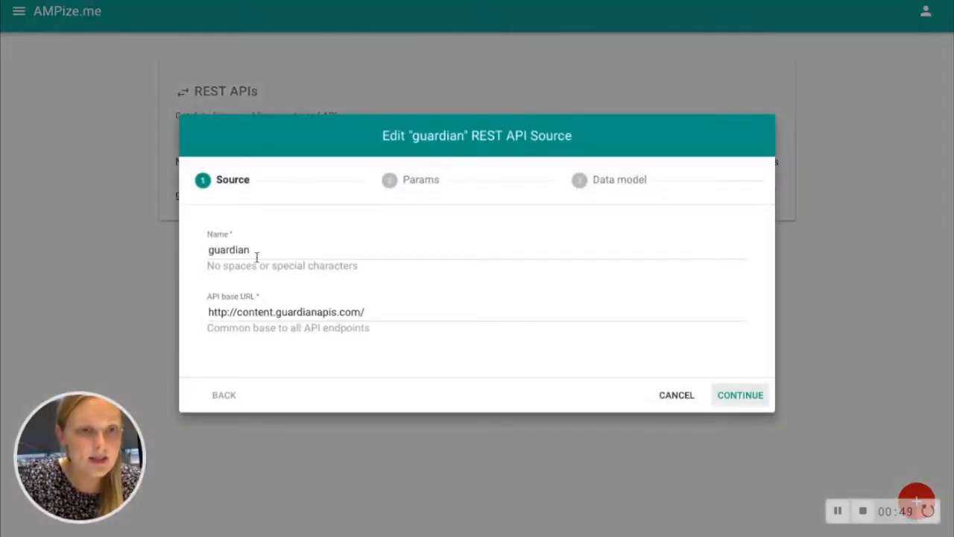
left_click(757, 401)
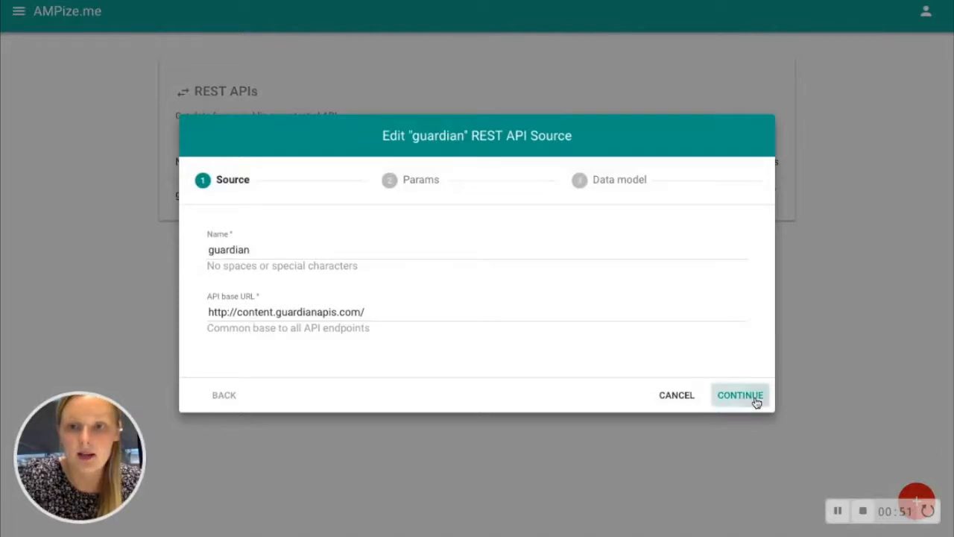
left_click(467, 202)
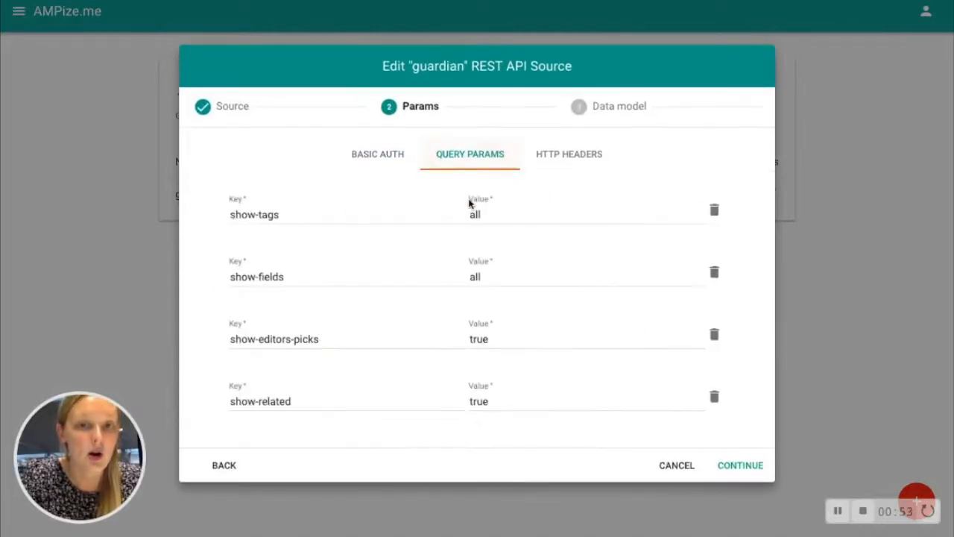
left_click(569, 156)
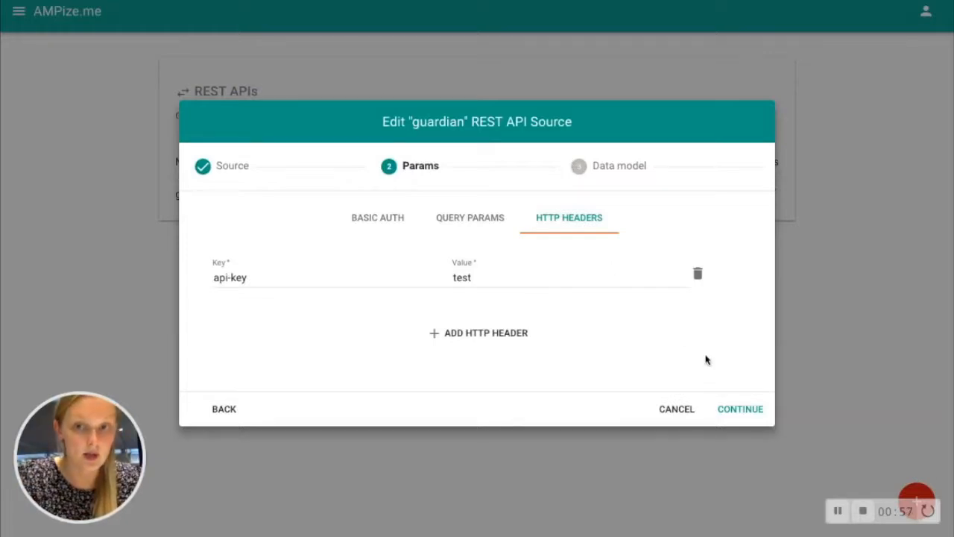
left_click(742, 409)
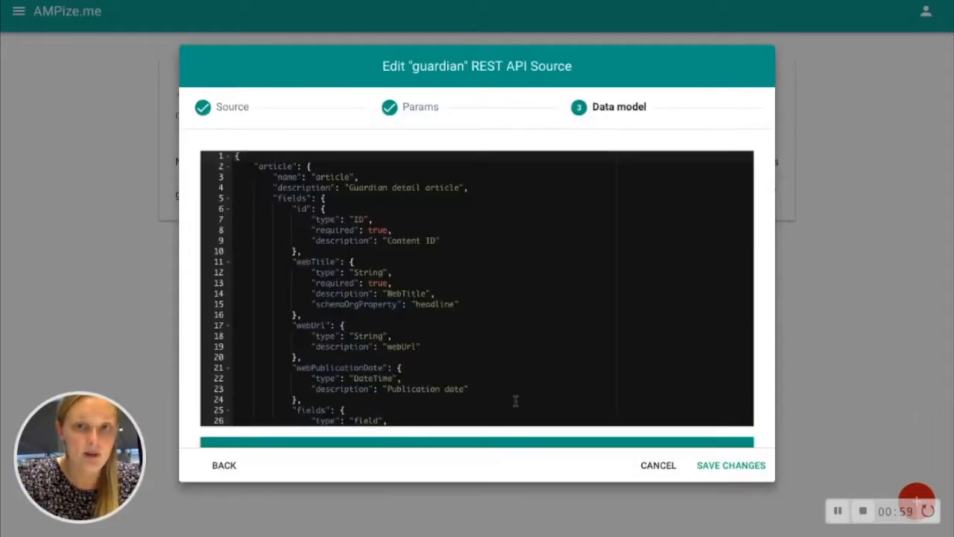
scroll(515, 401, "down", 20)
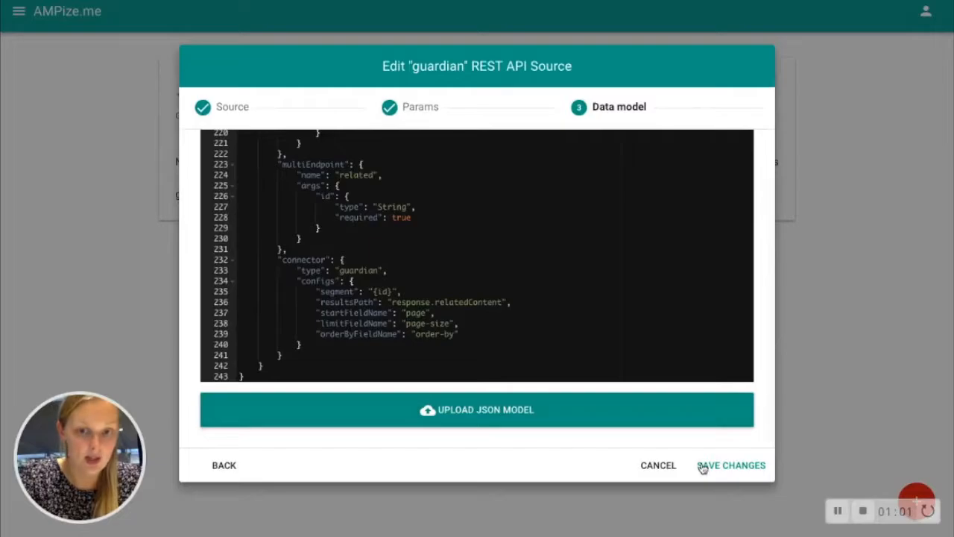
left_click(659, 465)
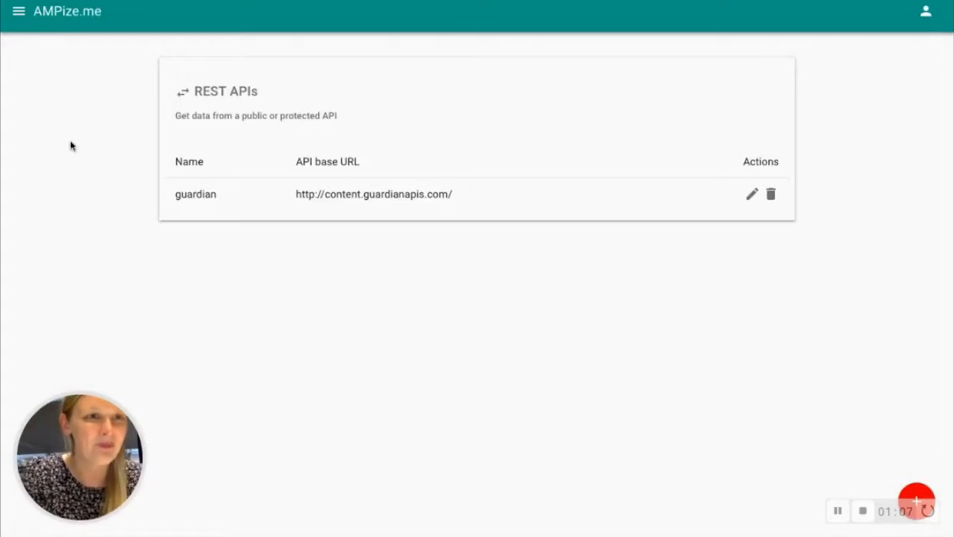
Step: Create a website in the site builder from The Guardian sample website
left_click(19, 12)
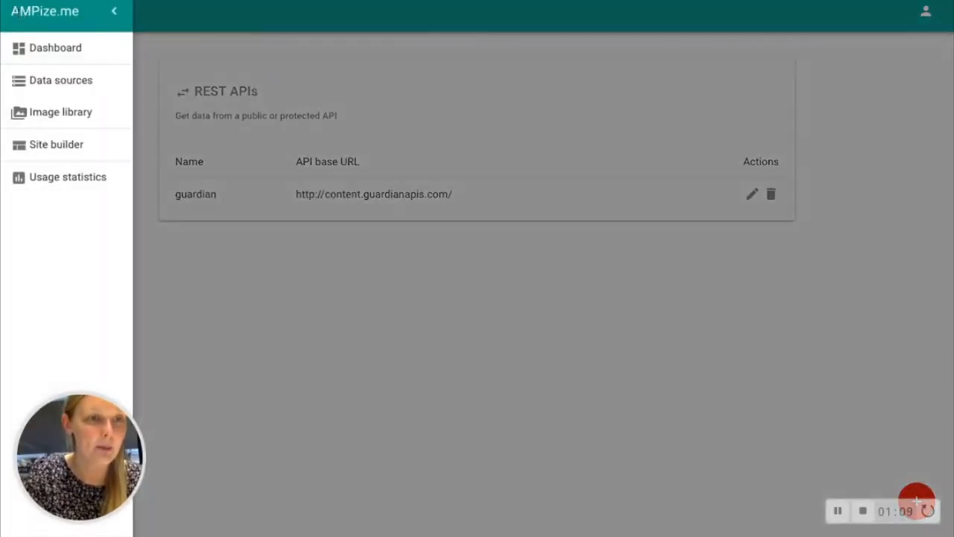
left_click(44, 148)
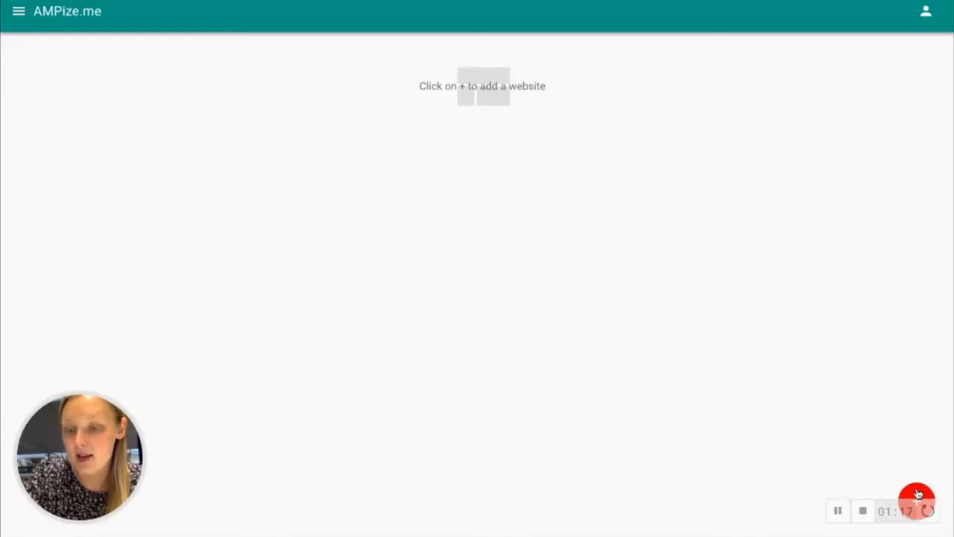
left_click(917, 494)
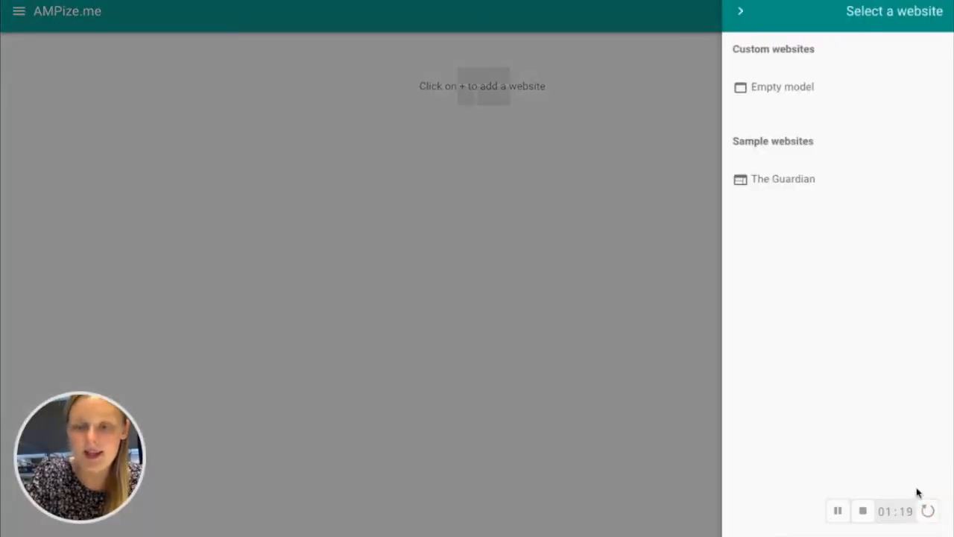
left_click(766, 182)
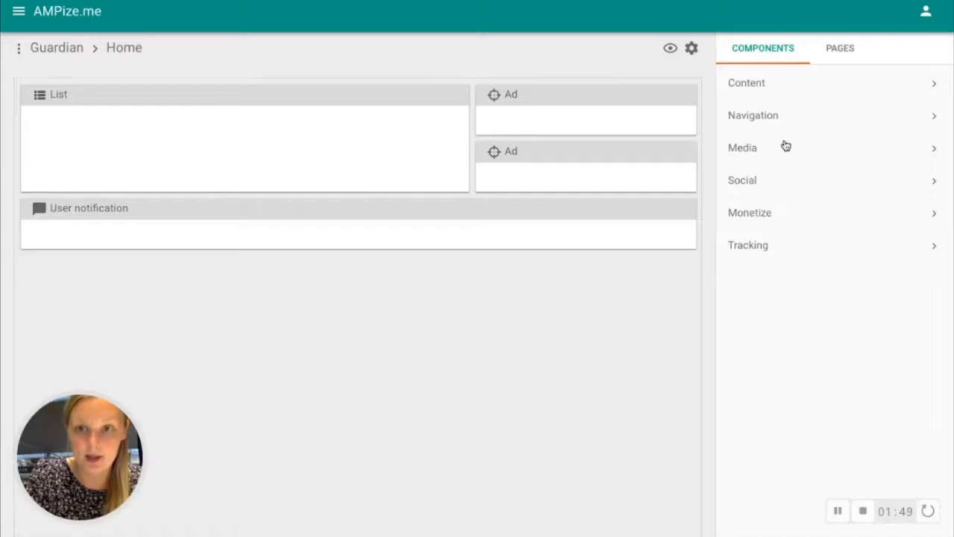
Step: Look through the Content and Media component categories available for the Home page
left_click(790, 83)
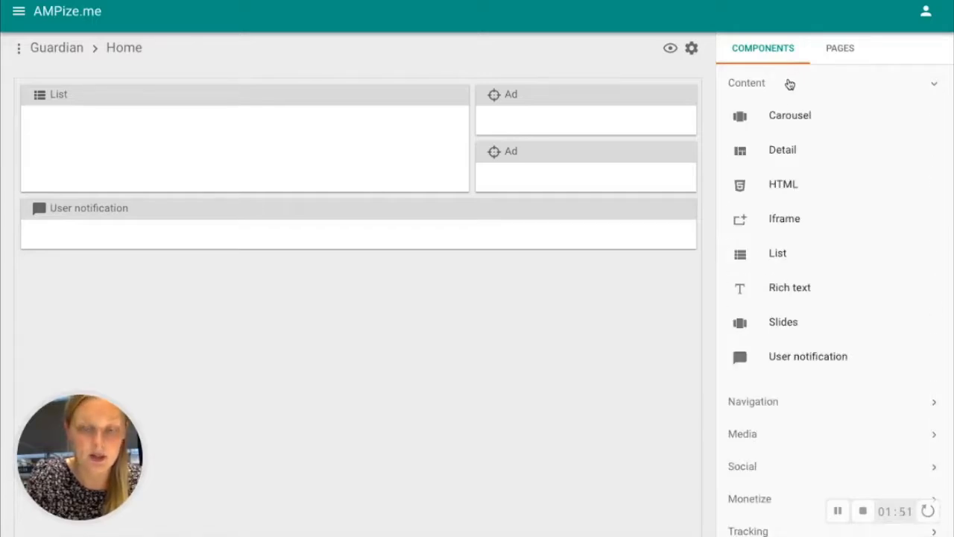
left_click(773, 88)
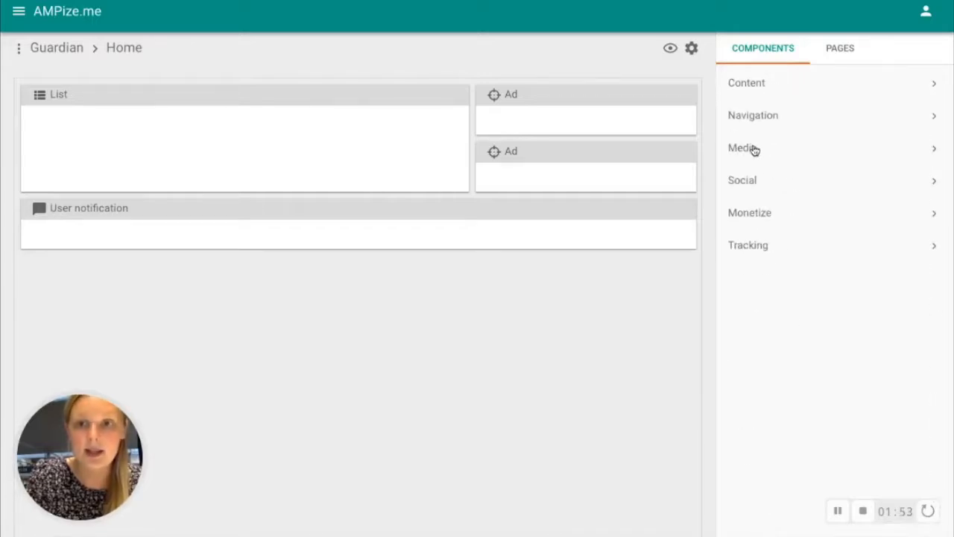
left_click(754, 149)
scroll(789, 343, "down", 3)
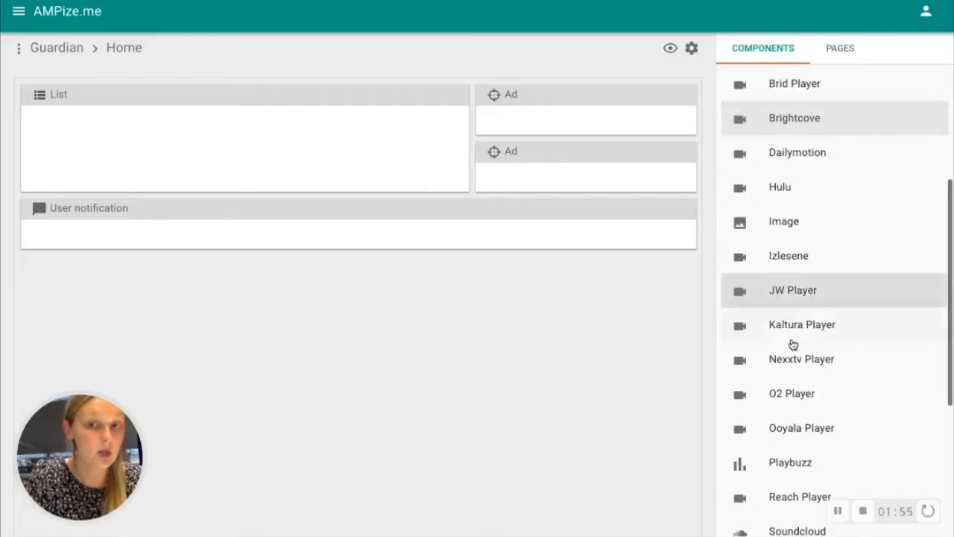
scroll(790, 337, "up", 3)
left_click(770, 146)
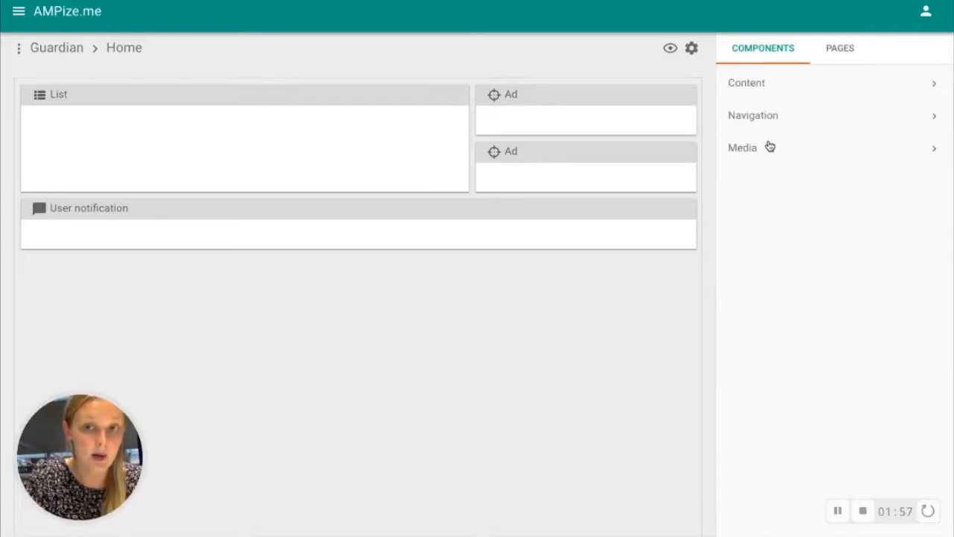
Step: Add a third Ad directly beneath the two existing ads at their width, and extend the List down to match the ad column
left_click(767, 215)
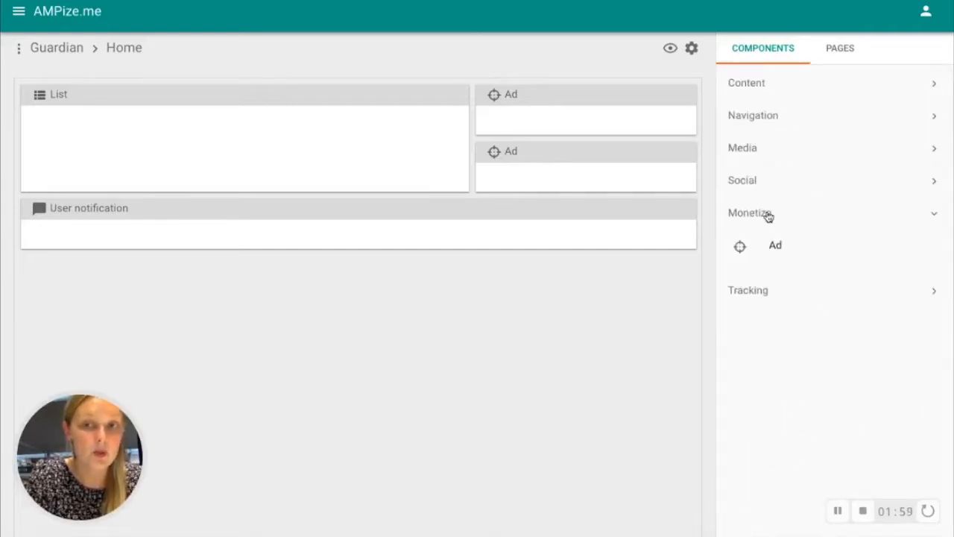
left_click(810, 255)
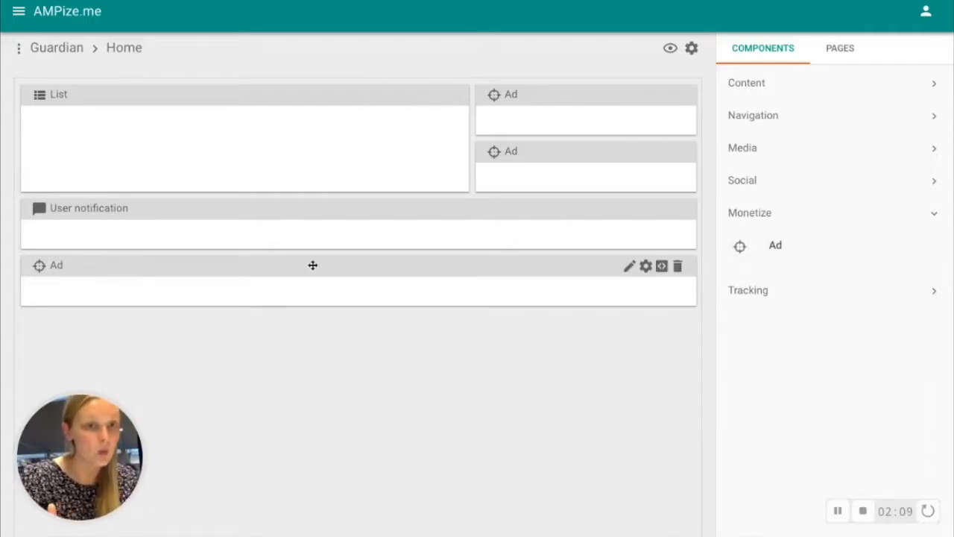
left_click_drag(312, 266, 312, 209)
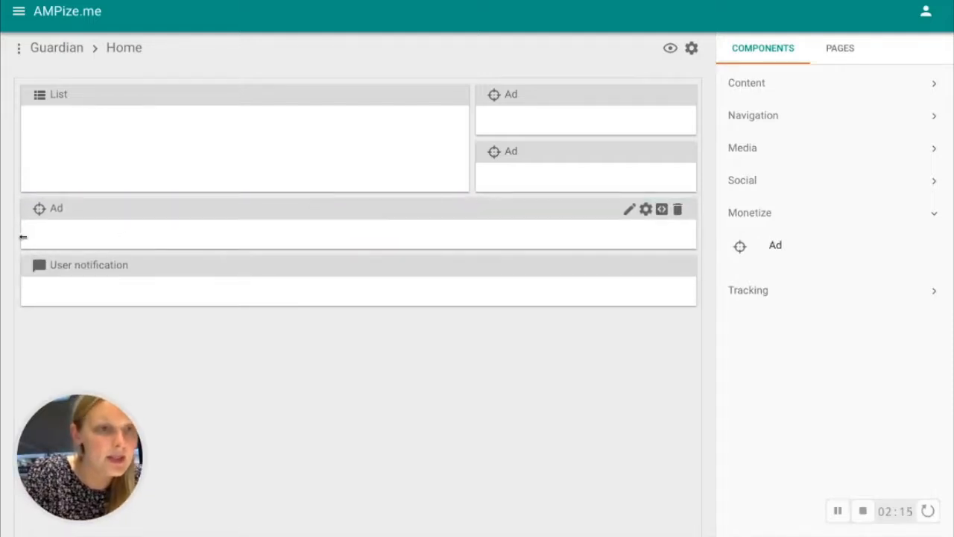
left_click_drag(22, 236, 476, 215)
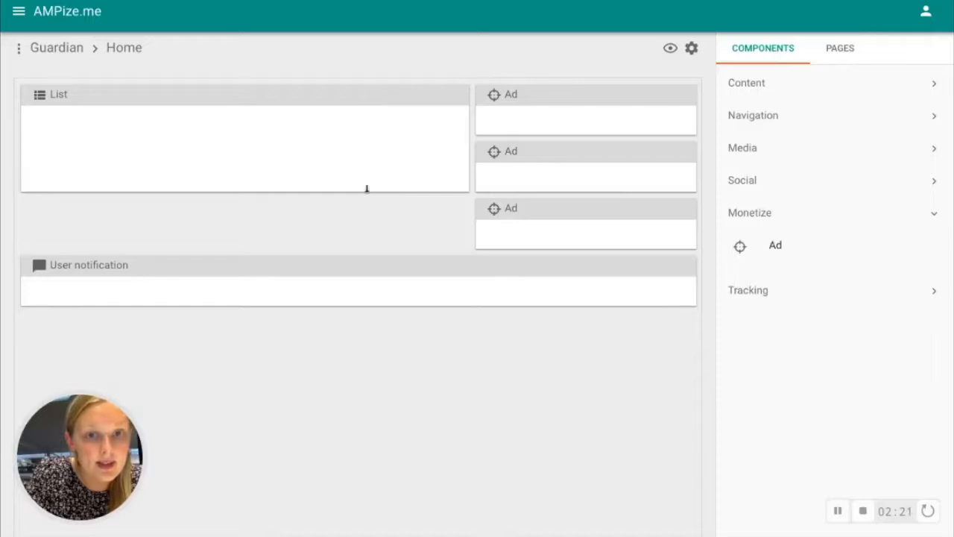
left_click_drag(365, 186, 363, 244)
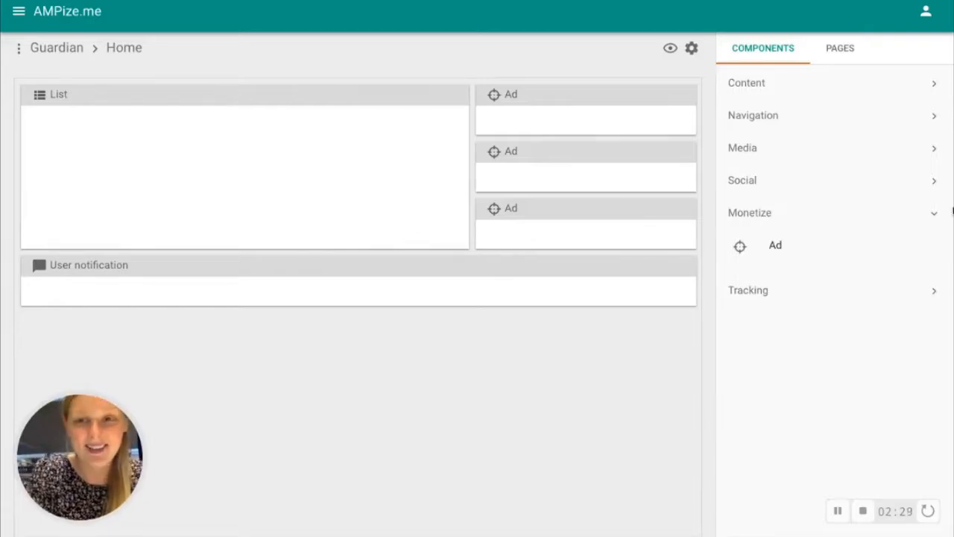
left_click(930, 216)
Step: Move the Money page out of the Life section, one level up in the page hierarchy, directly under Home
left_click(840, 47)
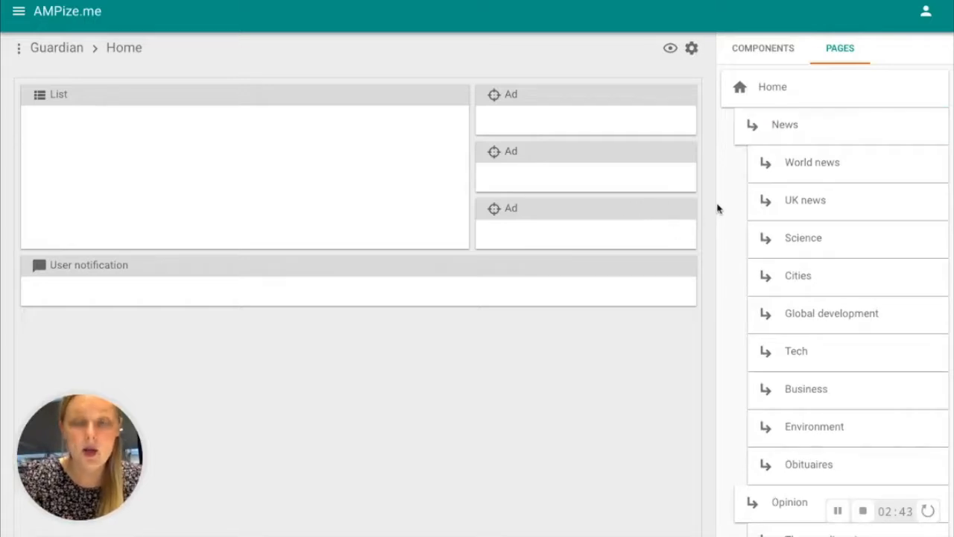
scroll(714, 281, "down", 2)
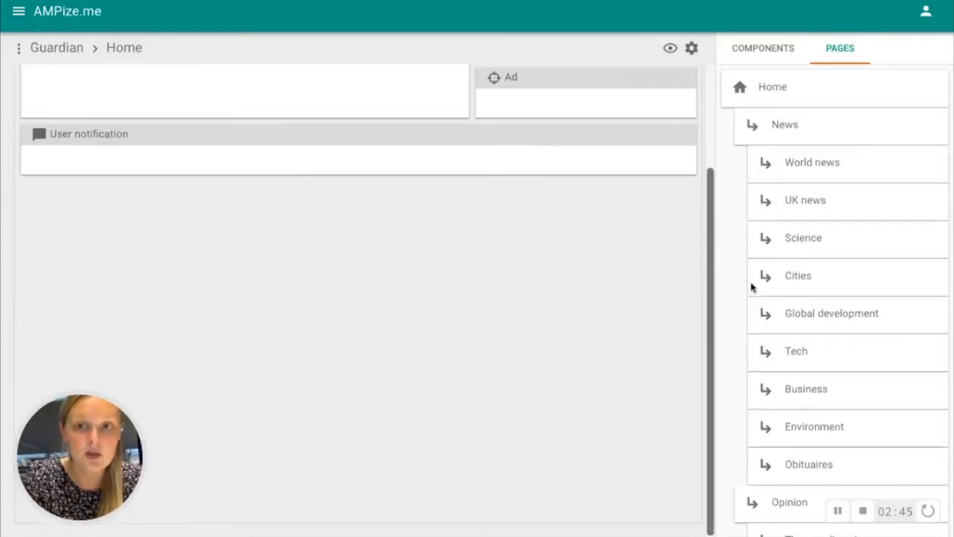
scroll(751, 281, "down", 4)
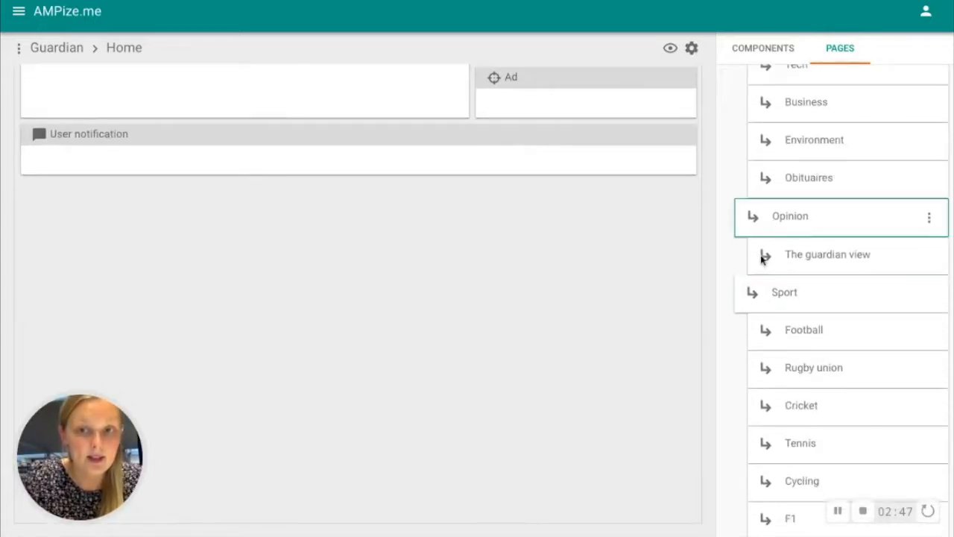
scroll(773, 231, "up", 4)
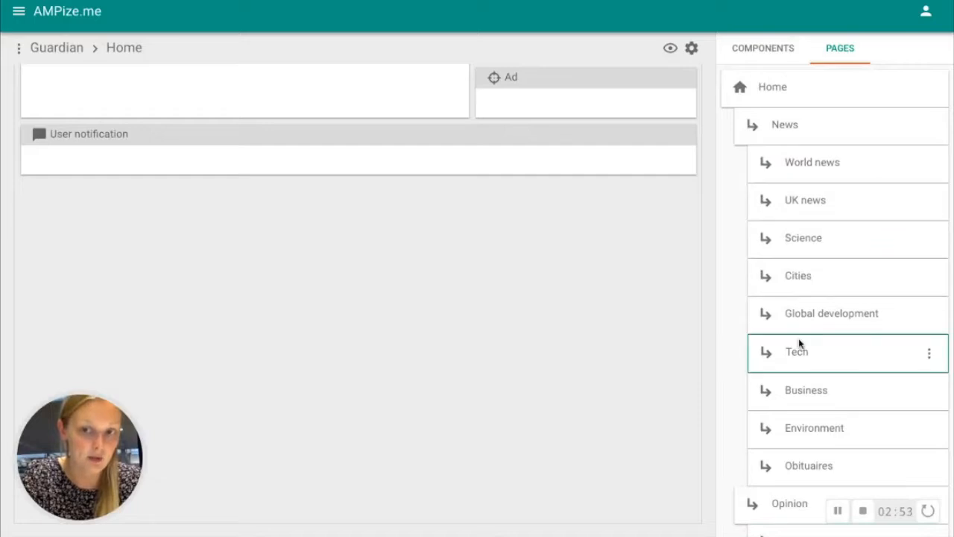
scroll(801, 418, "down", 2)
scroll(801, 418, "down", 15)
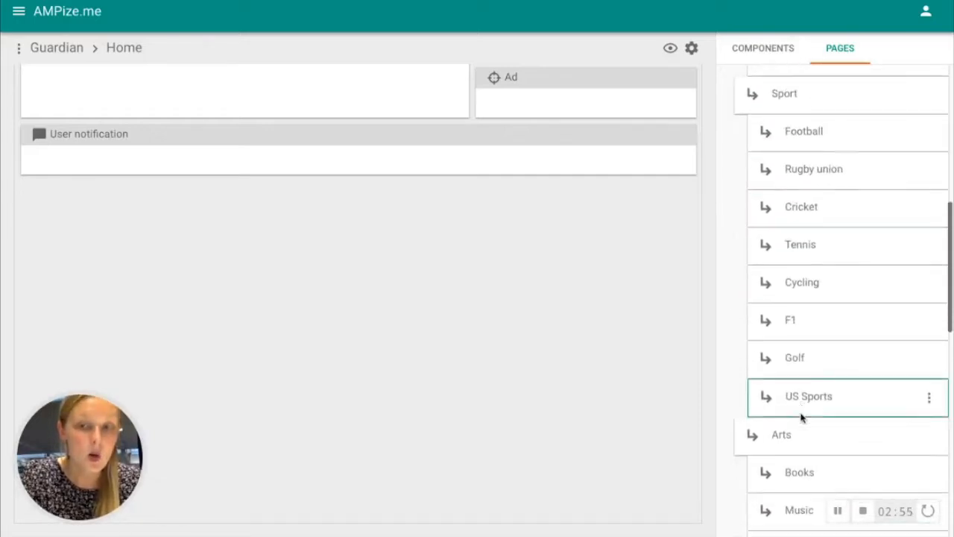
scroll(801, 418, "down", 10)
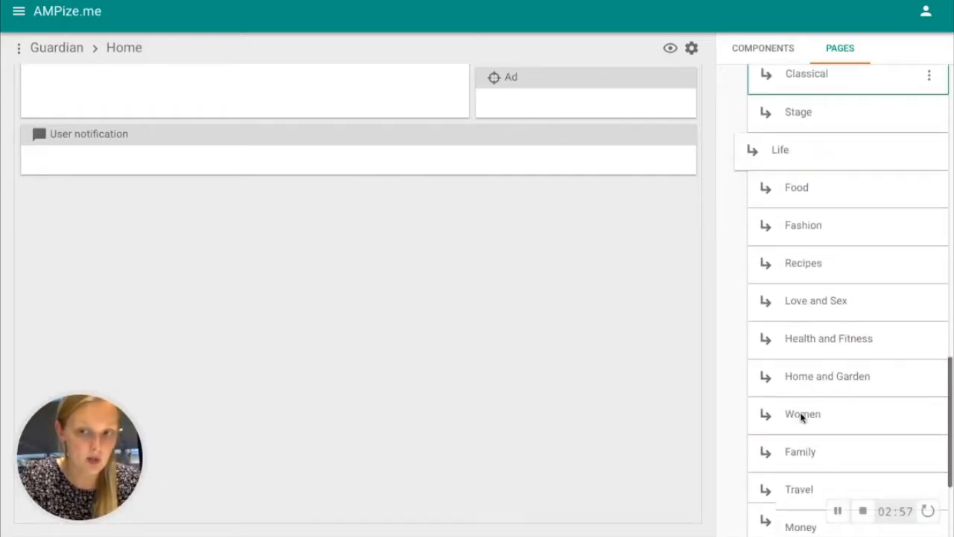
scroll(801, 417, "up", 2)
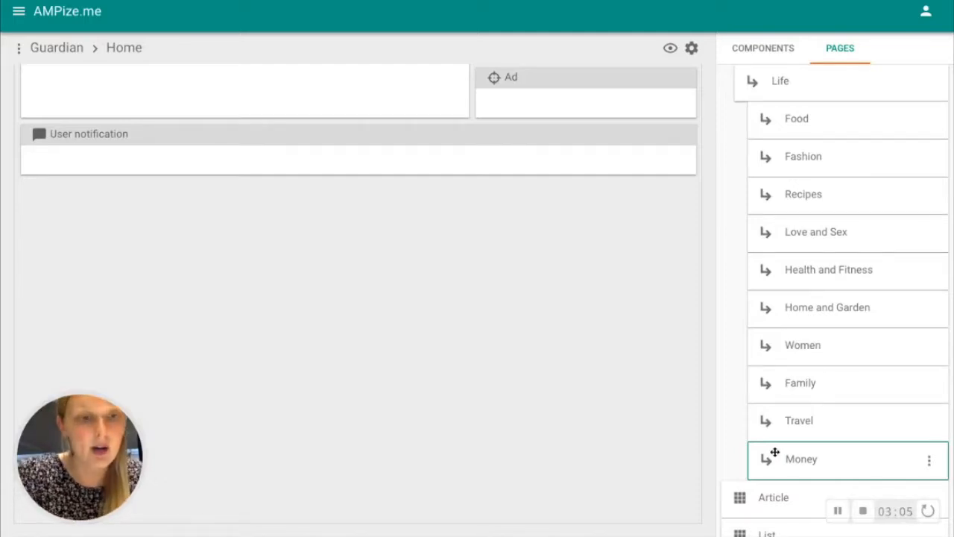
left_click_drag(768, 455, 764, 453)
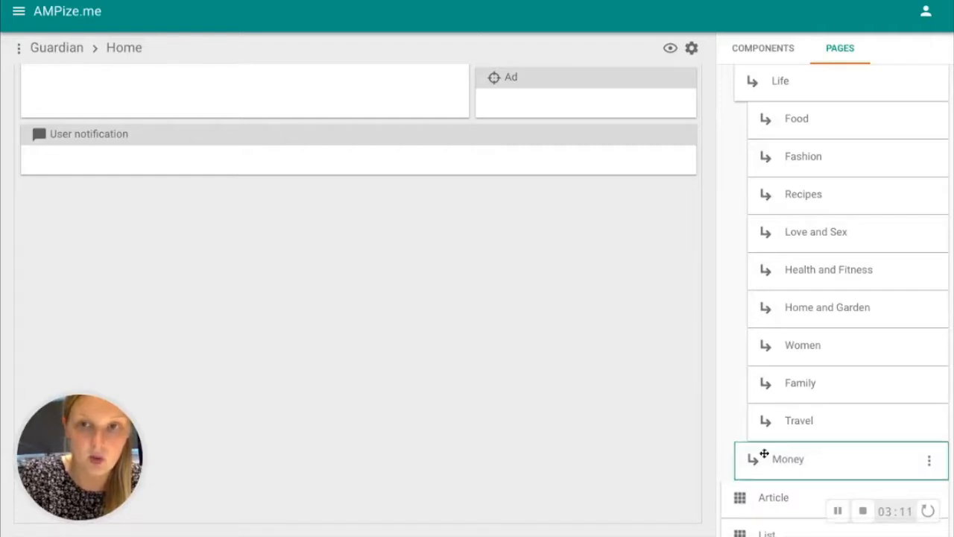
Step: Look over the page hierarchy from the Life section down to the Article and List pages and back up to Sport
scroll(773, 383, "up", 1)
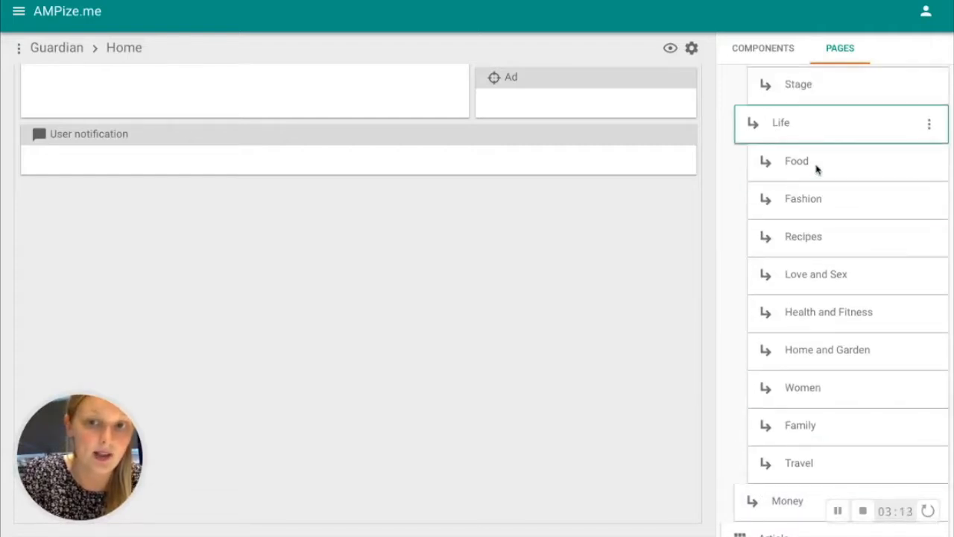
scroll(760, 419, "down", 2)
scroll(760, 422, "down", 2)
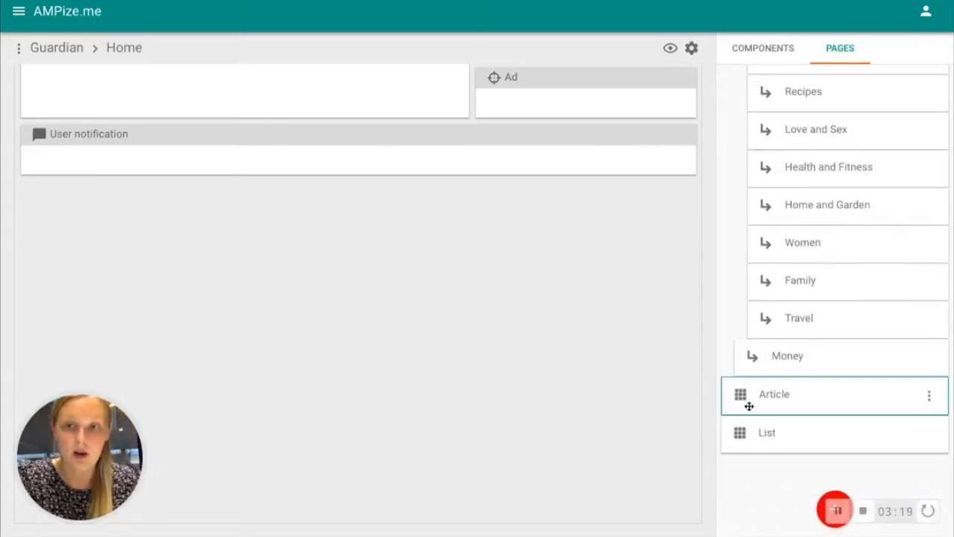
scroll(750, 405, "up", 10)
scroll(562, 240, "up", 2)
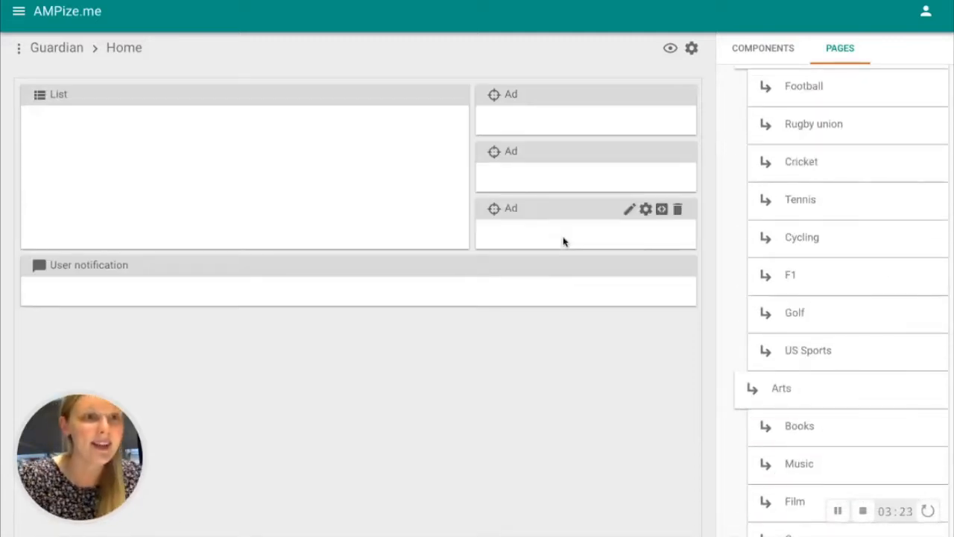
Step: In the site settings, choose the uploaded The Guardian image as the logo of the site's menu
left_click(20, 52)
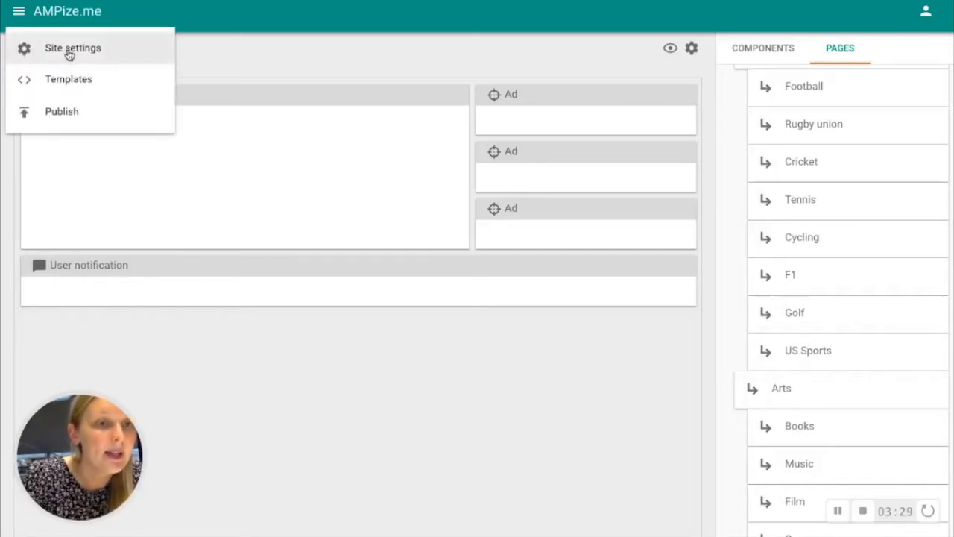
left_click(67, 52)
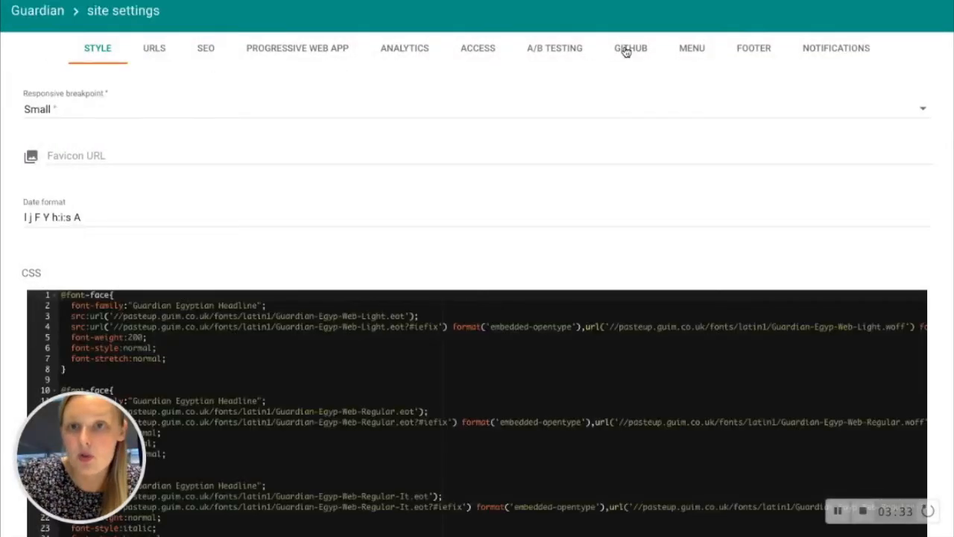
left_click(694, 49)
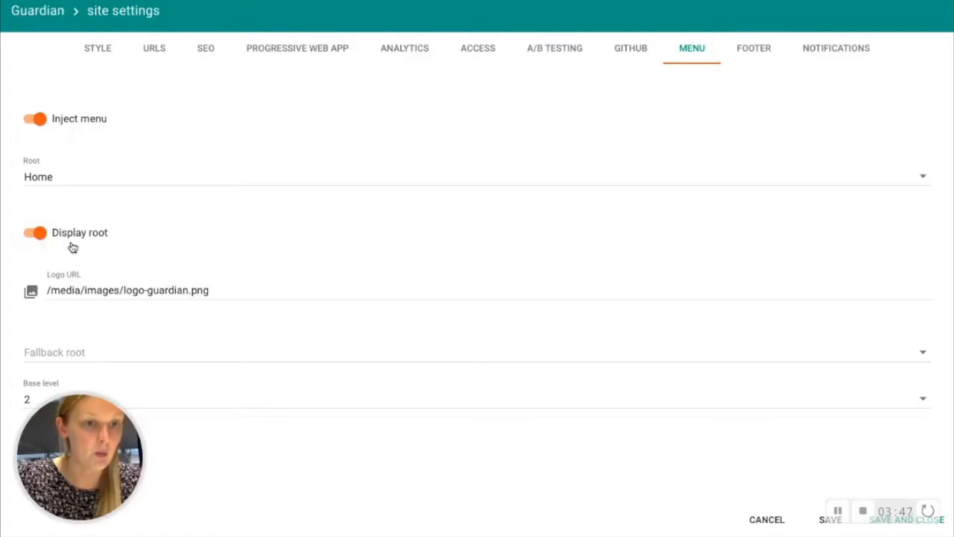
left_click(31, 292)
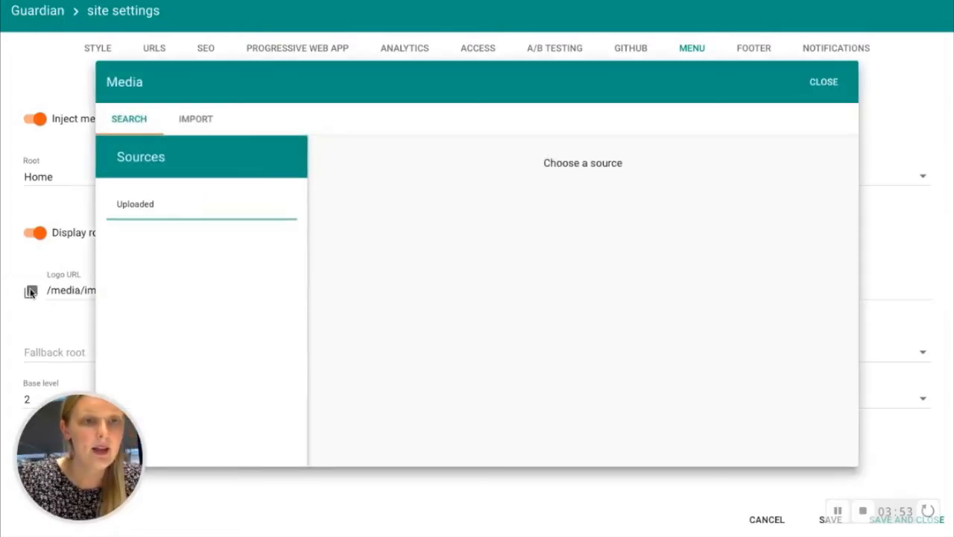
left_click(144, 211)
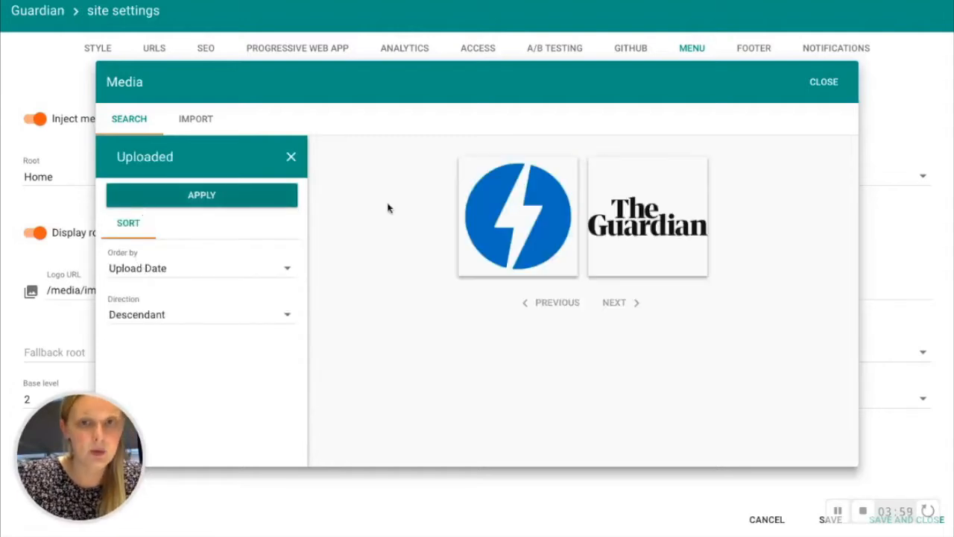
mouse_move(664, 233)
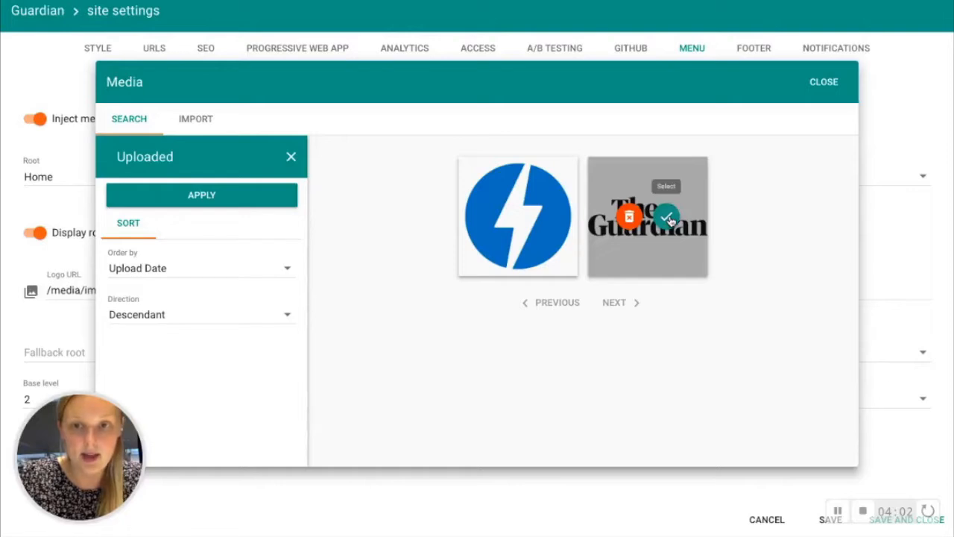
left_click(669, 219)
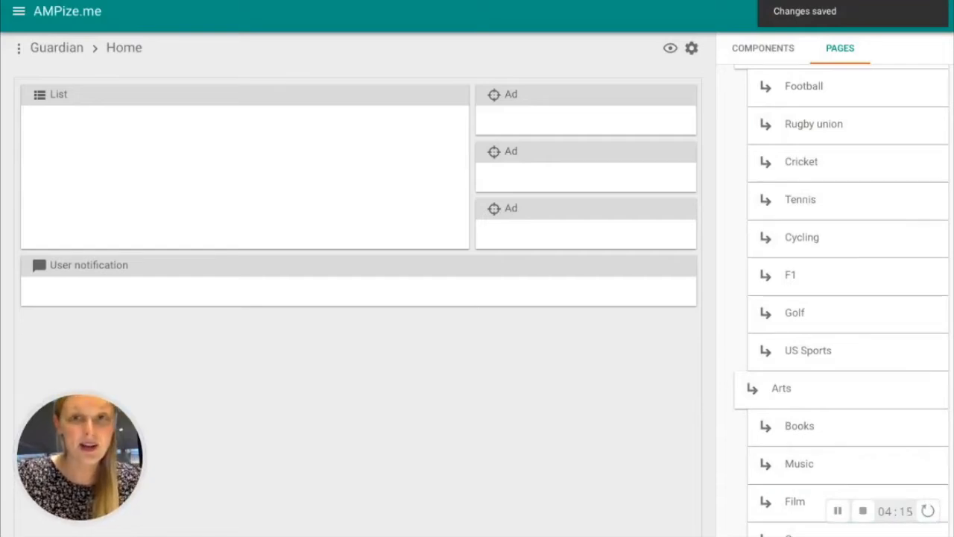
Step: Preview the Home page and look through its lead story, headlines list and navigation menu
left_click(671, 49)
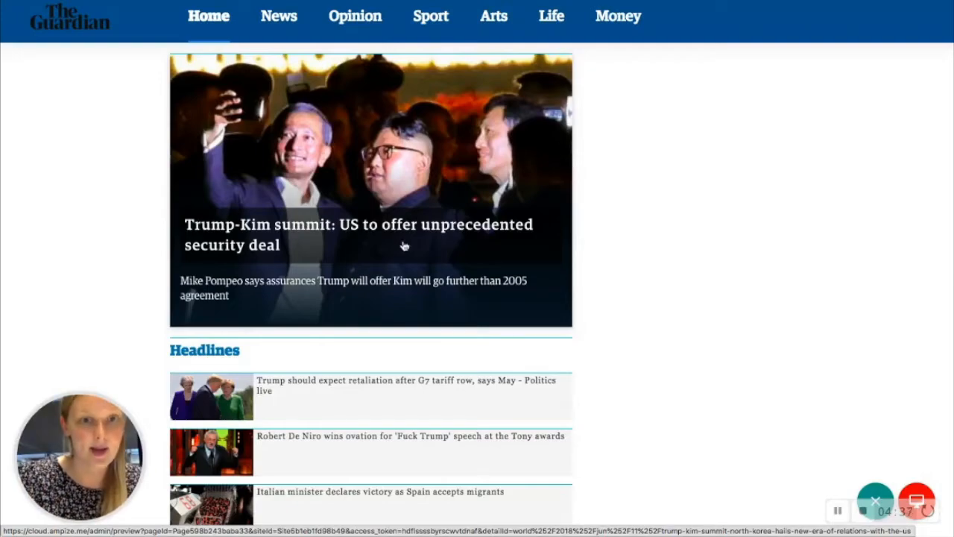
scroll(415, 277, "down", 4)
scroll(415, 280, "down", 10)
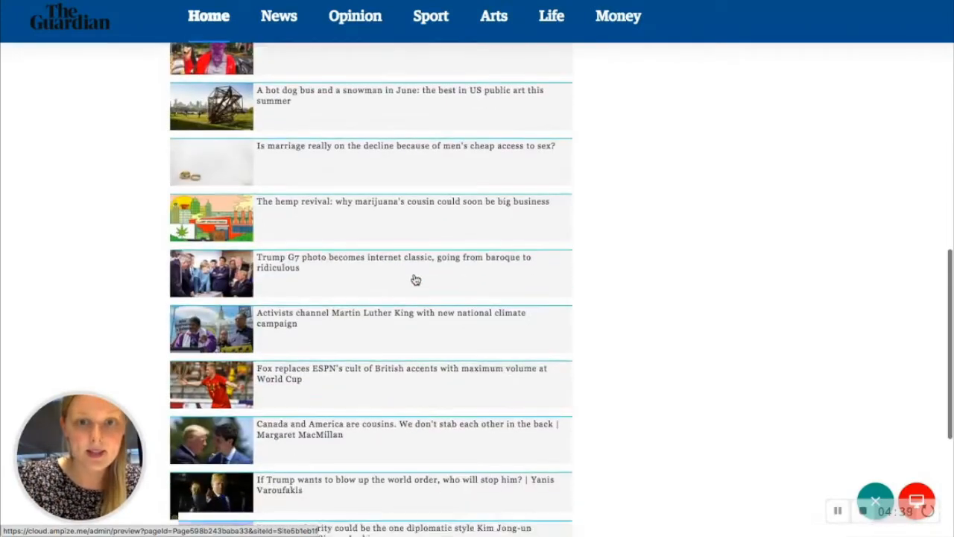
scroll(415, 280, "up", 5)
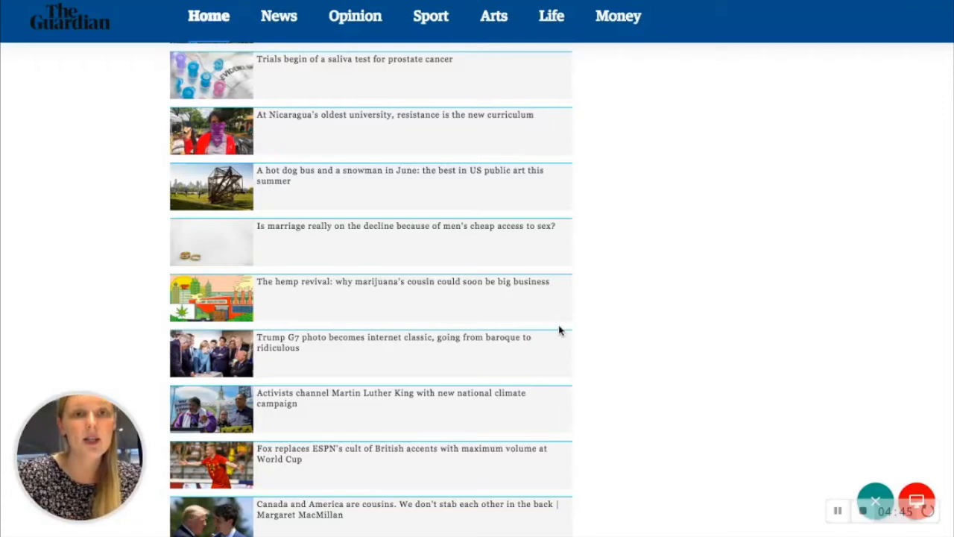
mouse_move(567, 15)
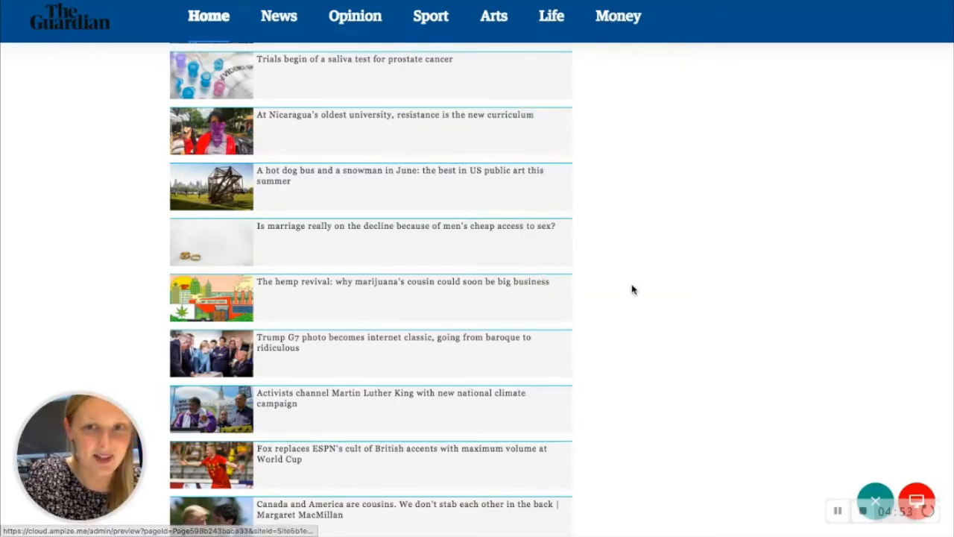
scroll(633, 289, "up", 10)
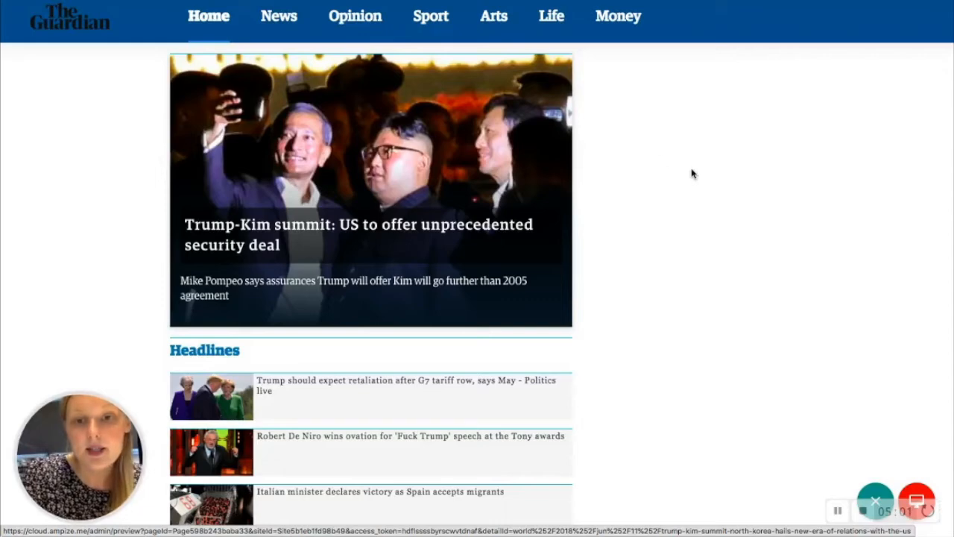
Step: Switch the preview to the phone layout and check how the Home page is displayed
mouse_move(922, 483)
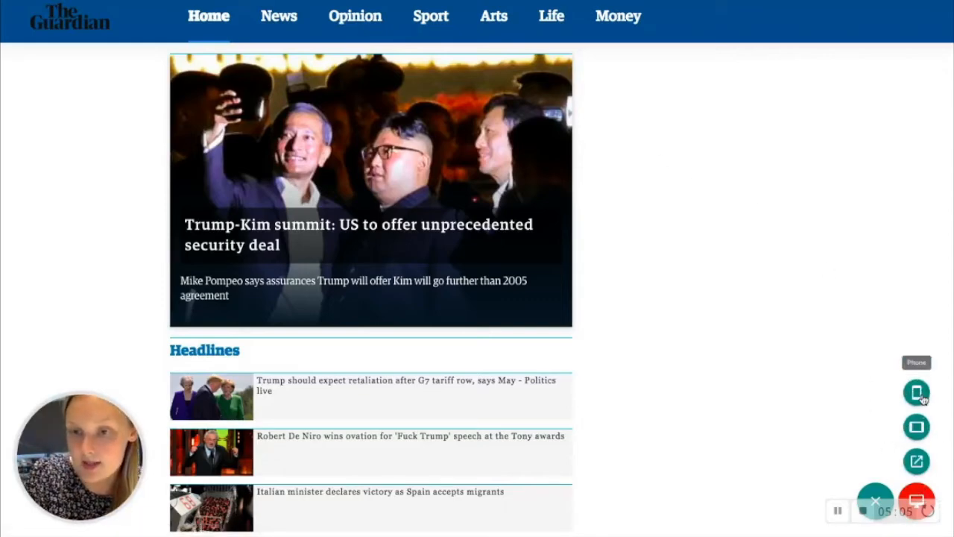
left_click(921, 398)
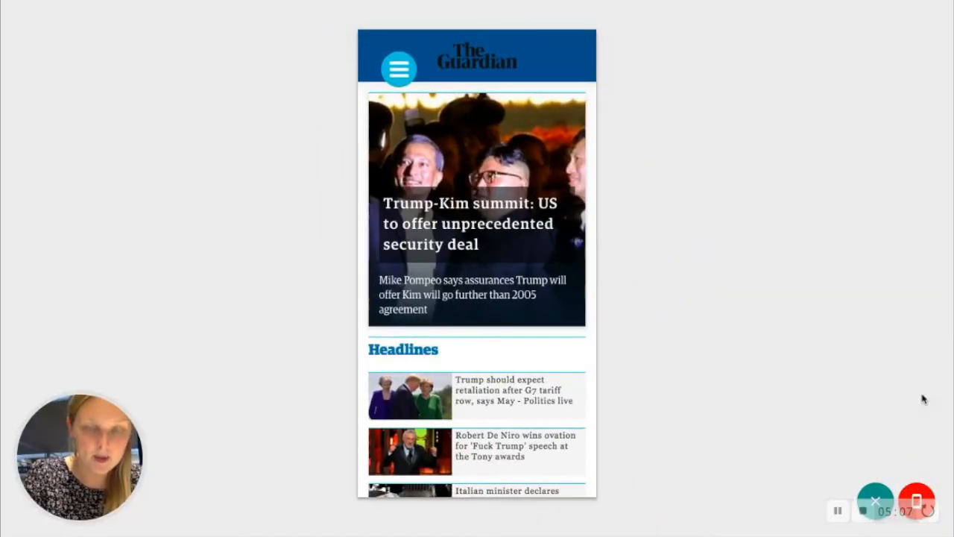
scroll(545, 386, "down", 2)
scroll(545, 385, "up", 2)
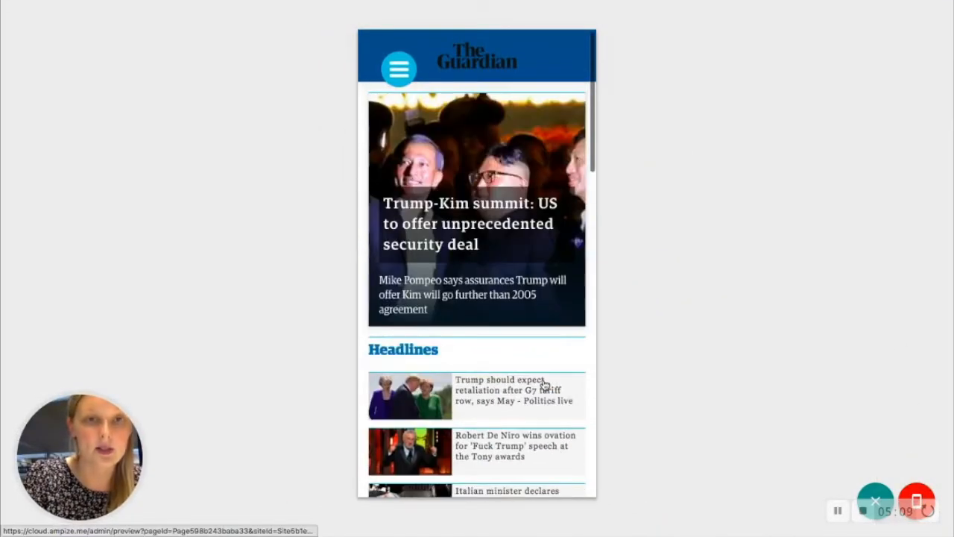
Step: Open the Fashion page from the Life section of the phone preview's navigation menu
left_click(399, 71)
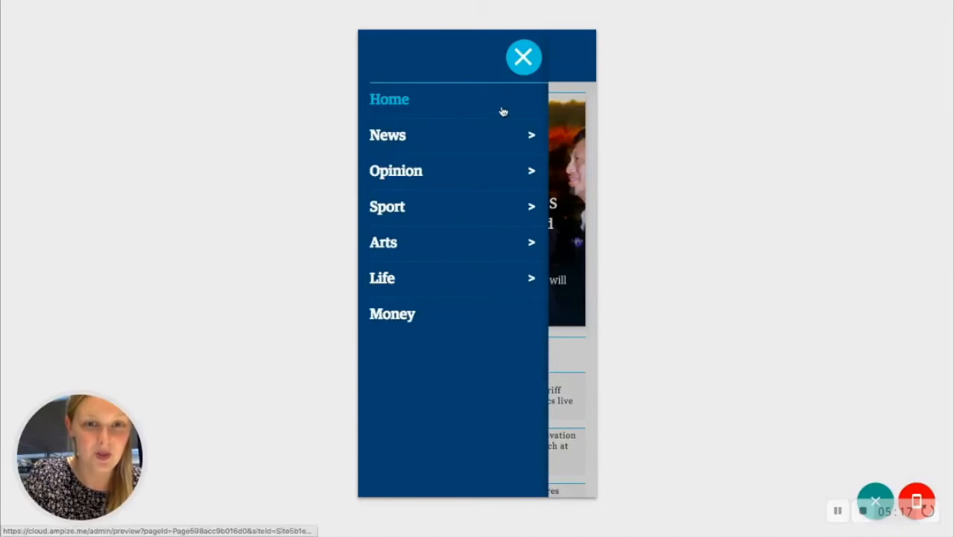
left_click(530, 281)
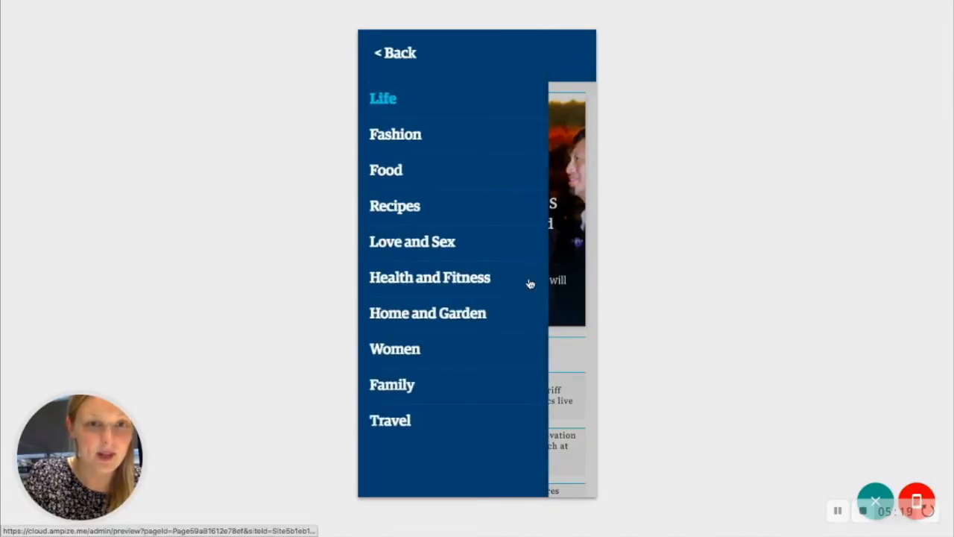
left_click(399, 140)
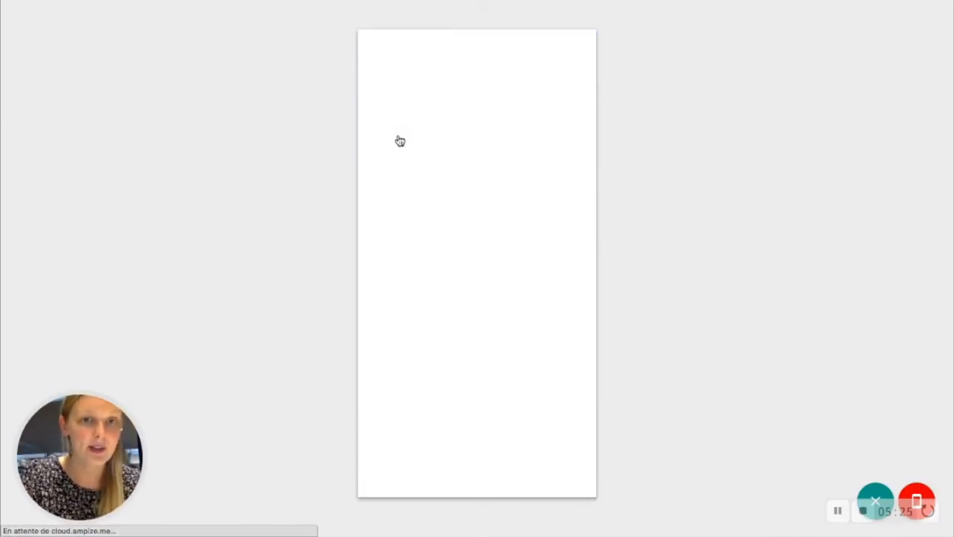
Step: Browse the Fashion articles and open "You want a good job – but you also want a facial tattoo. What should you do?"
scroll(470, 331, "down", 5)
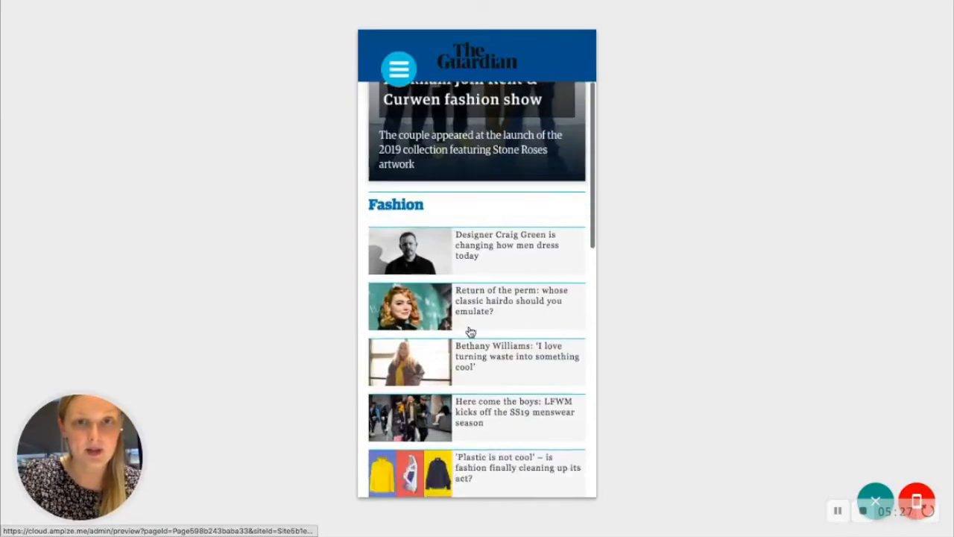
scroll(470, 332, "down", 4)
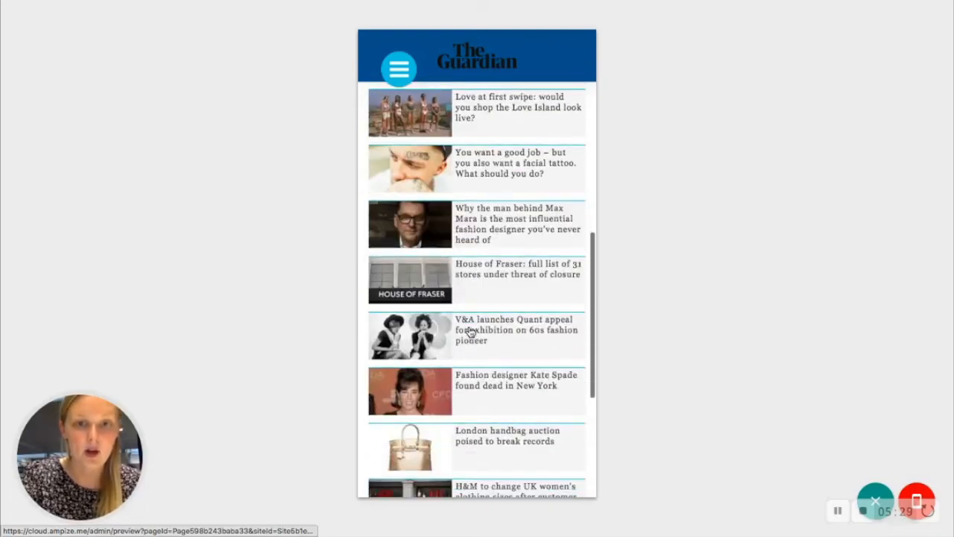
left_click(483, 172)
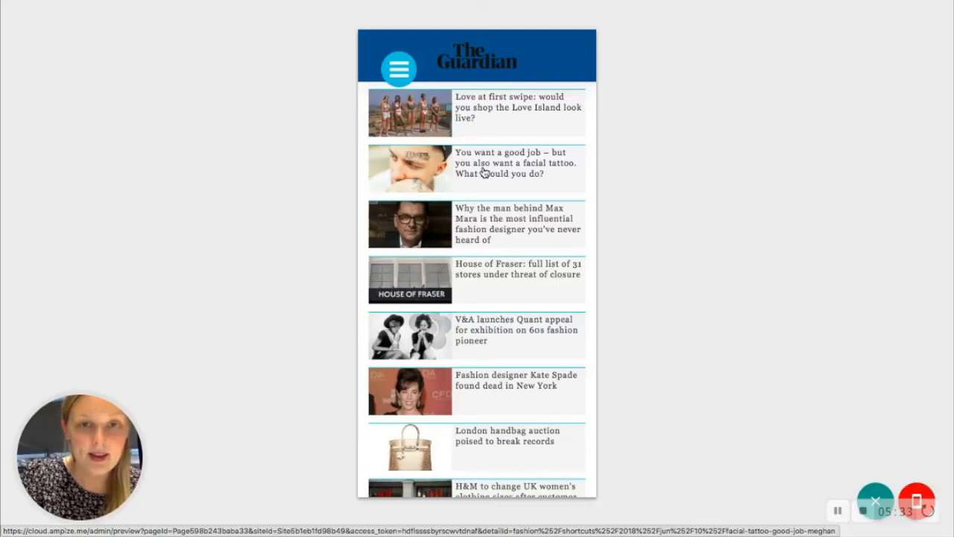
left_click(483, 172)
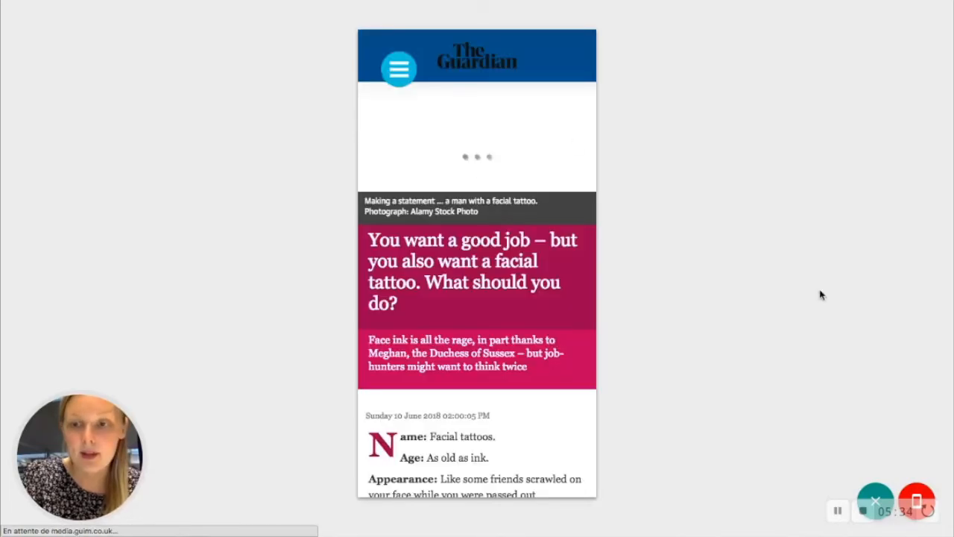
Step: Switch the preview to the tablet layout and look through the facial tattoo article's body and related stories
mouse_move(916, 495)
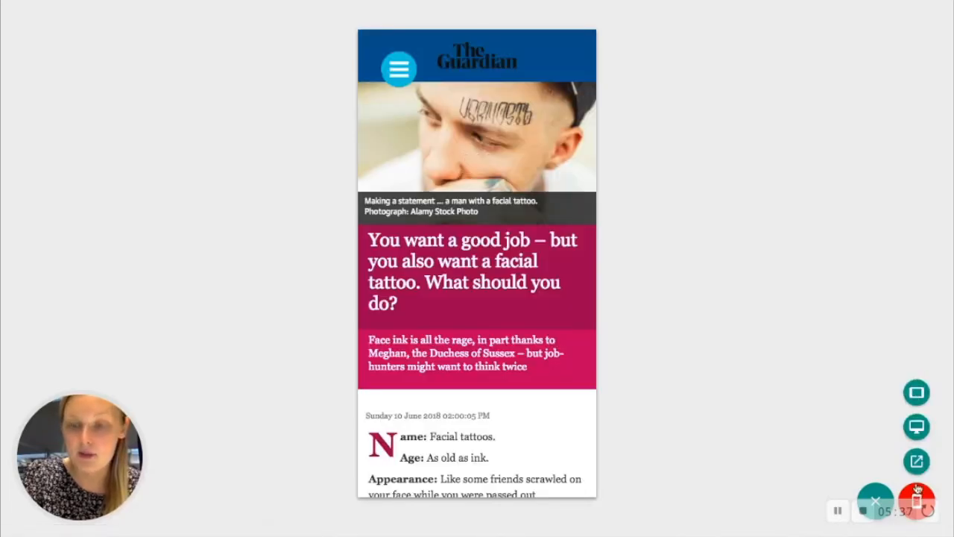
left_click(916, 392)
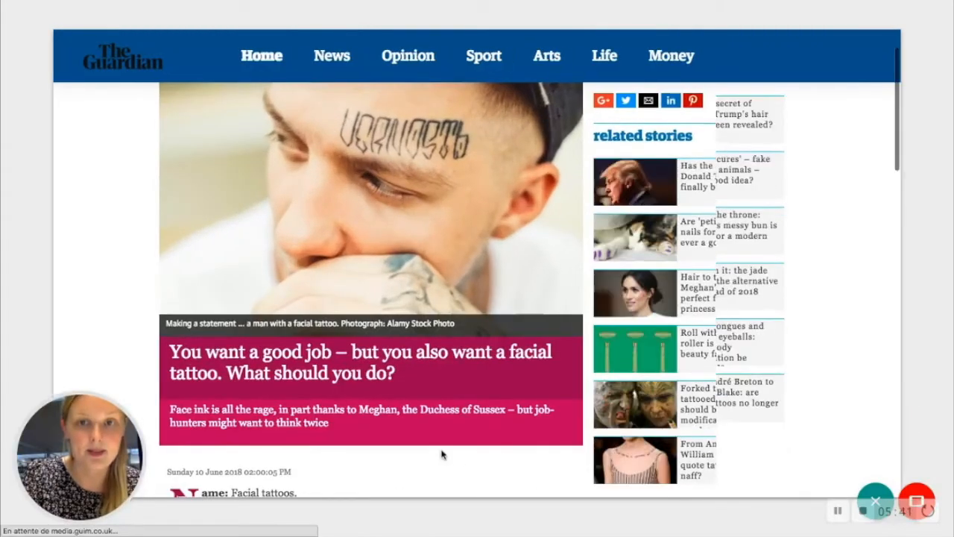
scroll(441, 454, "down", 10)
scroll(441, 454, "down", 10)
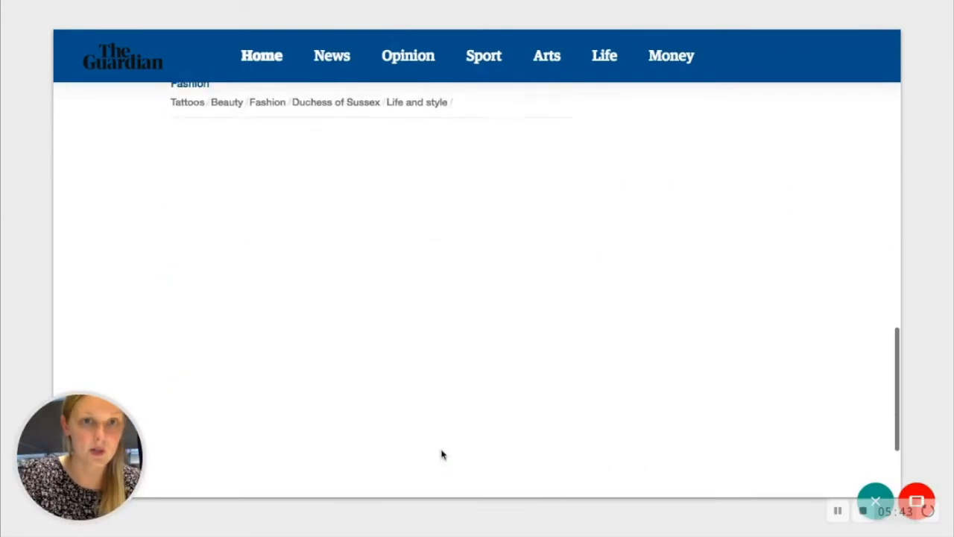
scroll(441, 454, "up", 15)
scroll(441, 453, "up", 5)
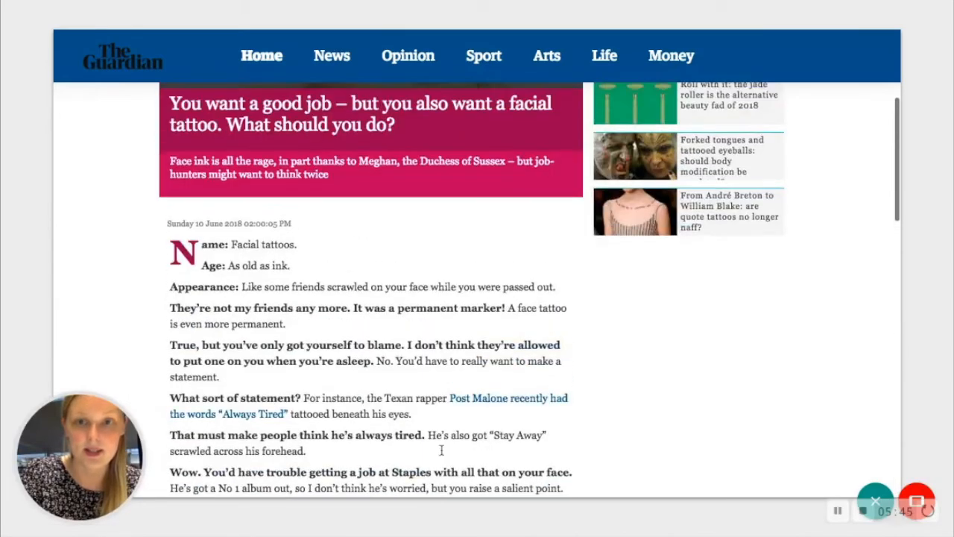